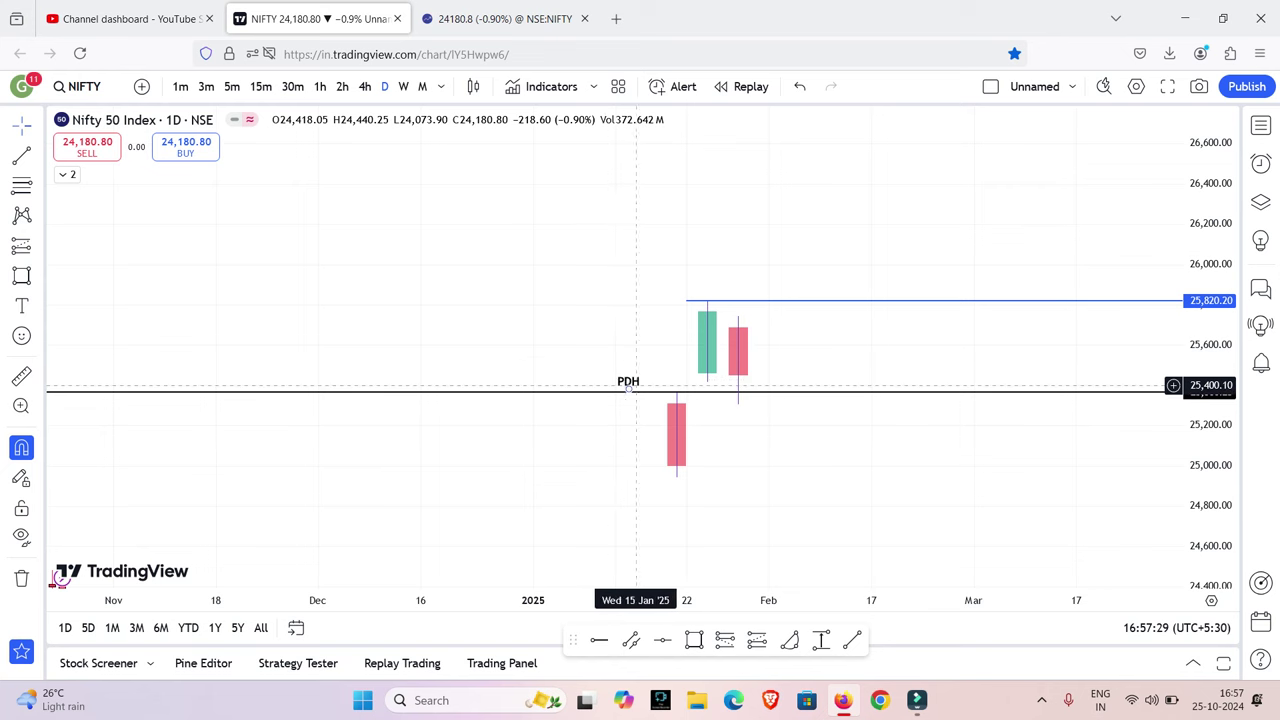
{"action": "left_click", "coordinate": [697, 328]}
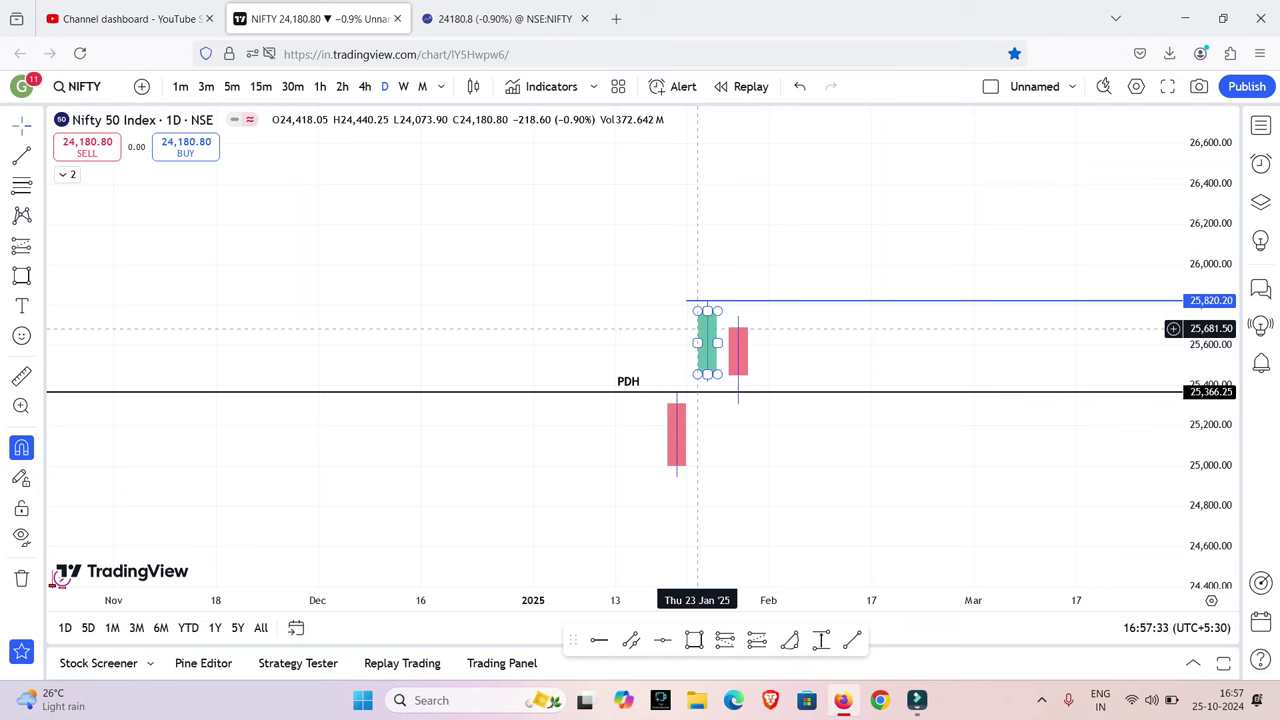
{"action": "left_click", "coordinate": [791, 349]}
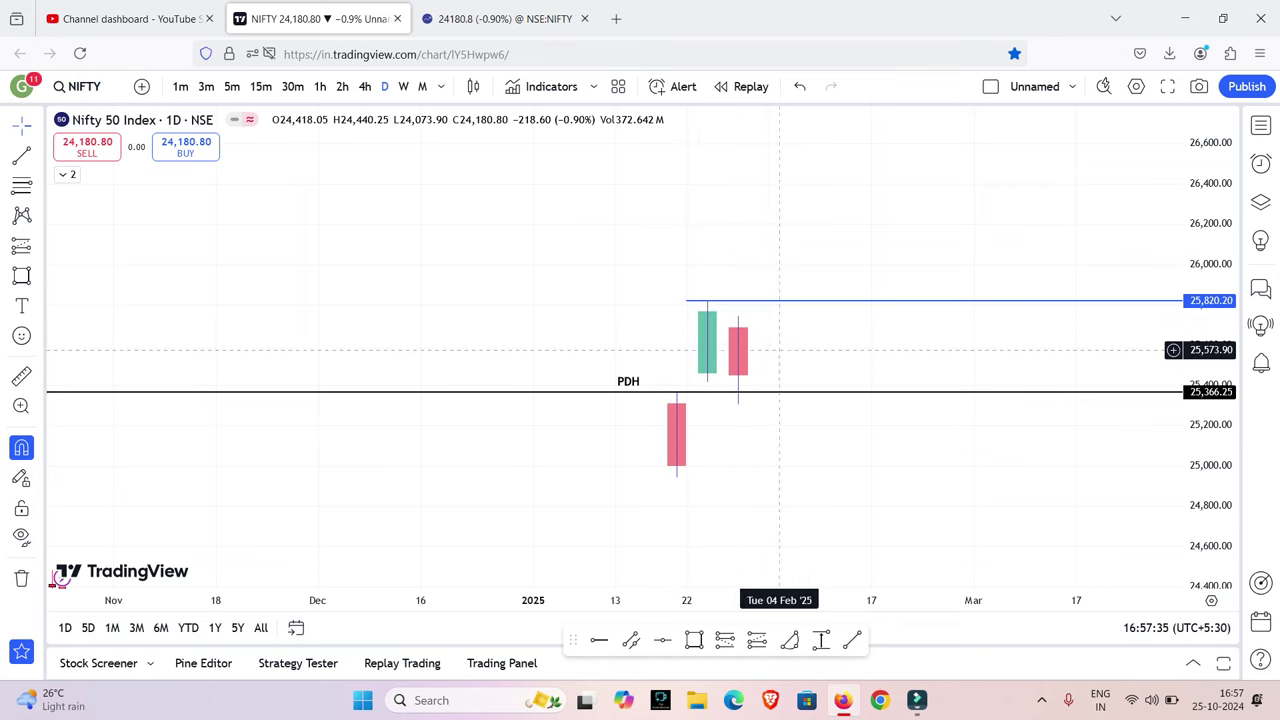
{"action": "left_click", "coordinate": [707, 343]}
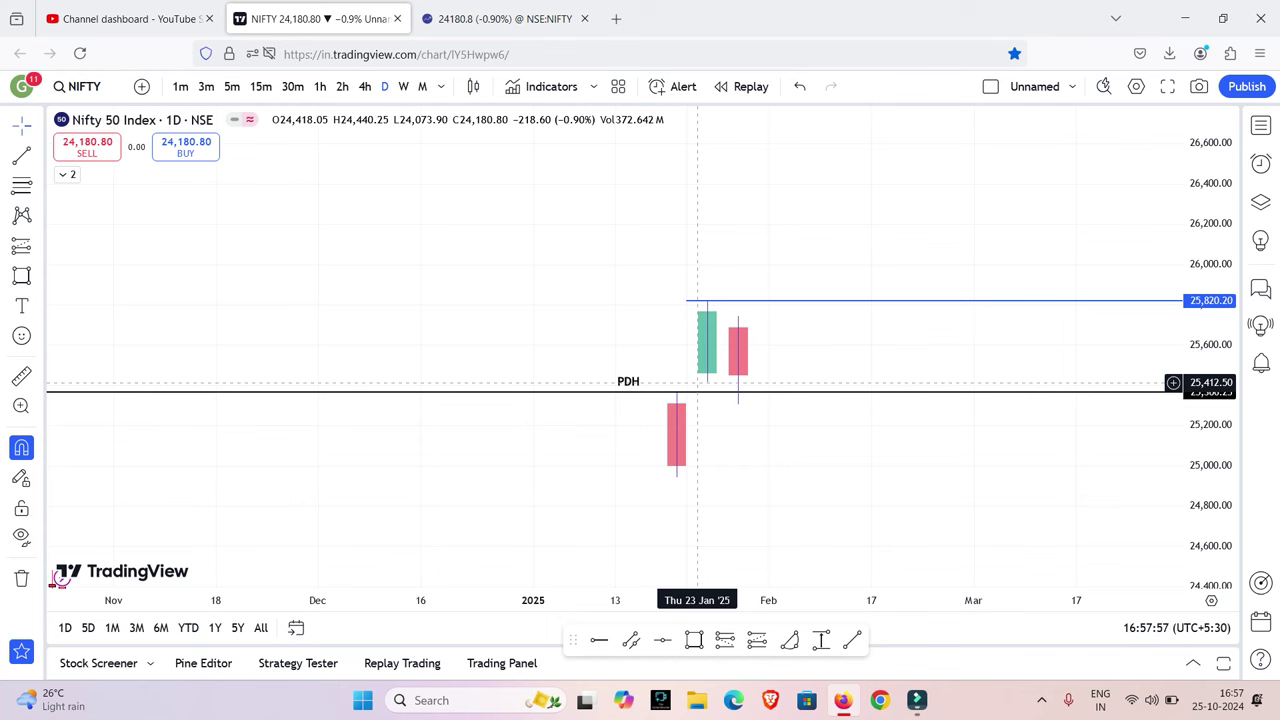
{"action": "left_click", "coordinate": [697, 391]}
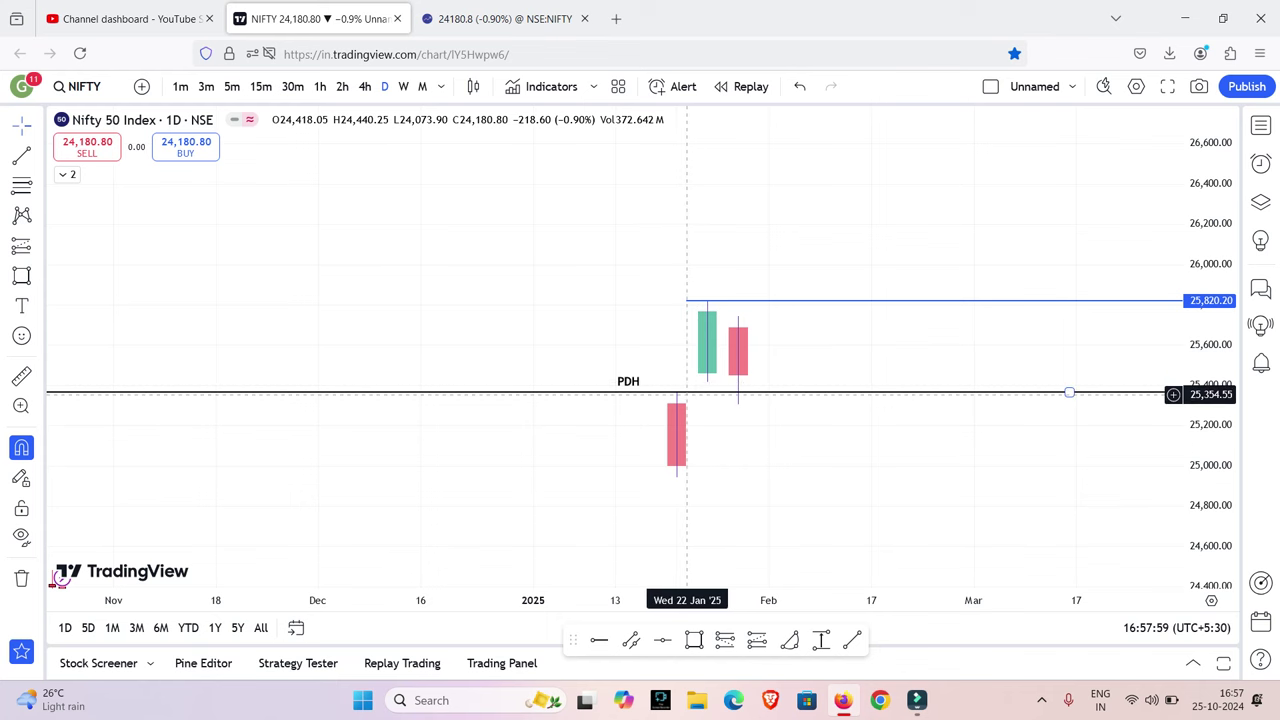
{"action": "left_click", "coordinate": [700, 374]}
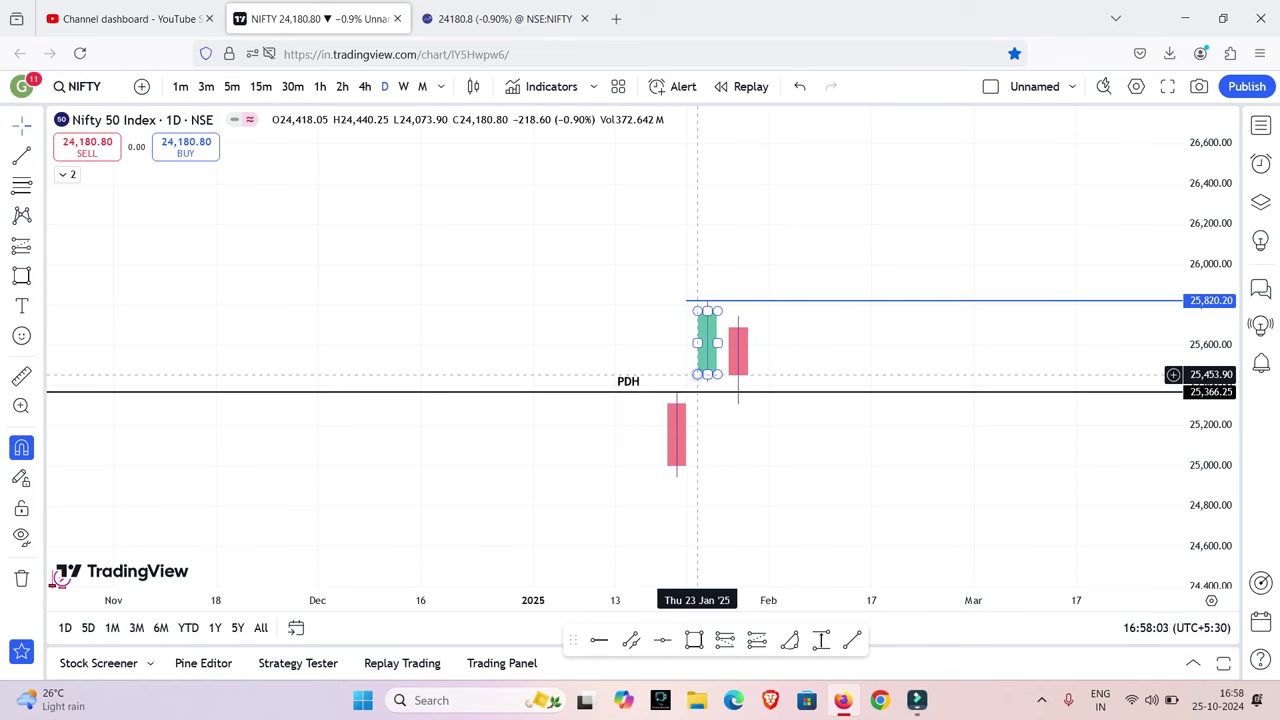
{"action": "left_click", "coordinate": [648, 340]}
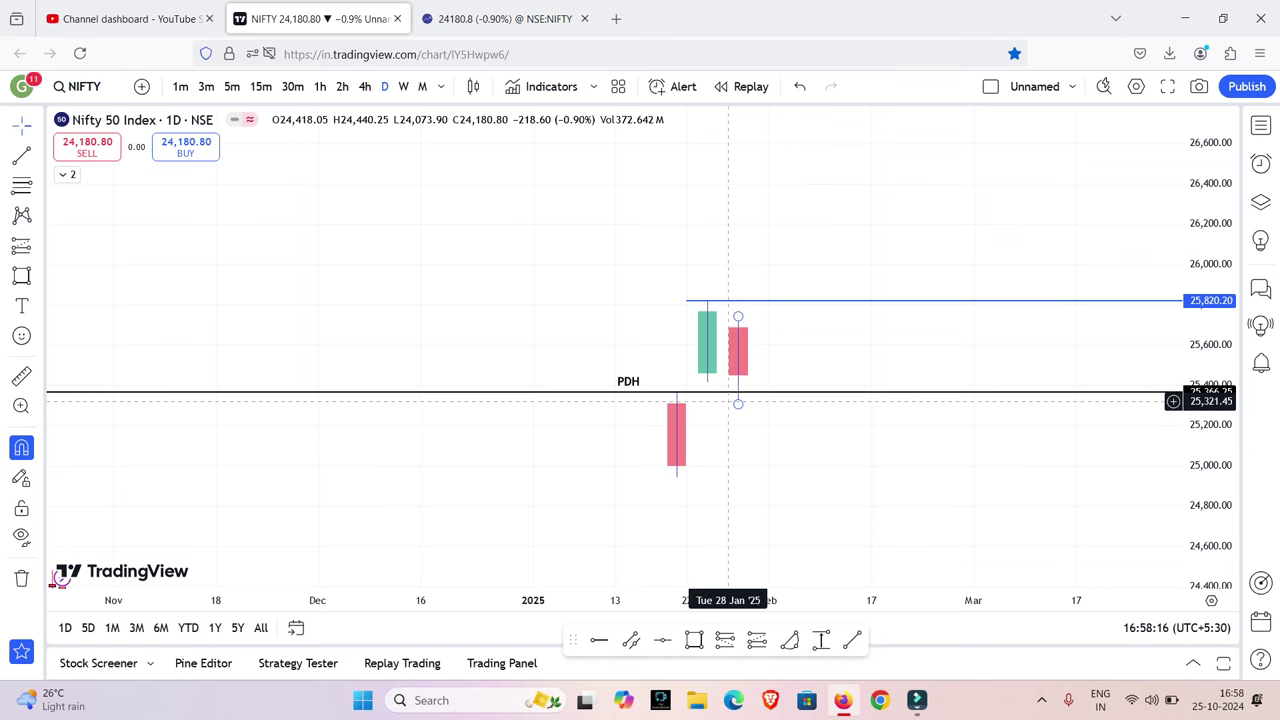
Step: Draw a green candle body from about 25,450 to 25,900 with a trend-line upper wick
{"action": "left_click", "coordinate": [21, 275]}
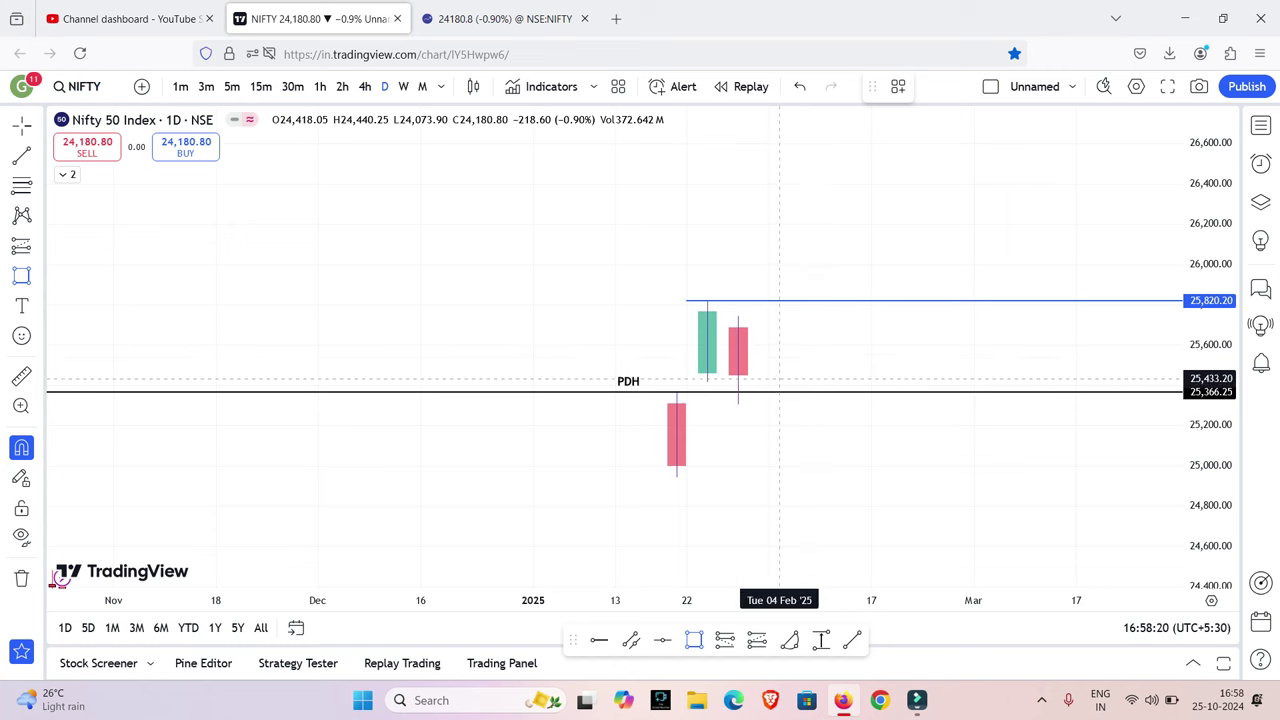
{"action": "left_click_drag", "start_coordinate": [758, 376], "coordinate": [780, 284]}
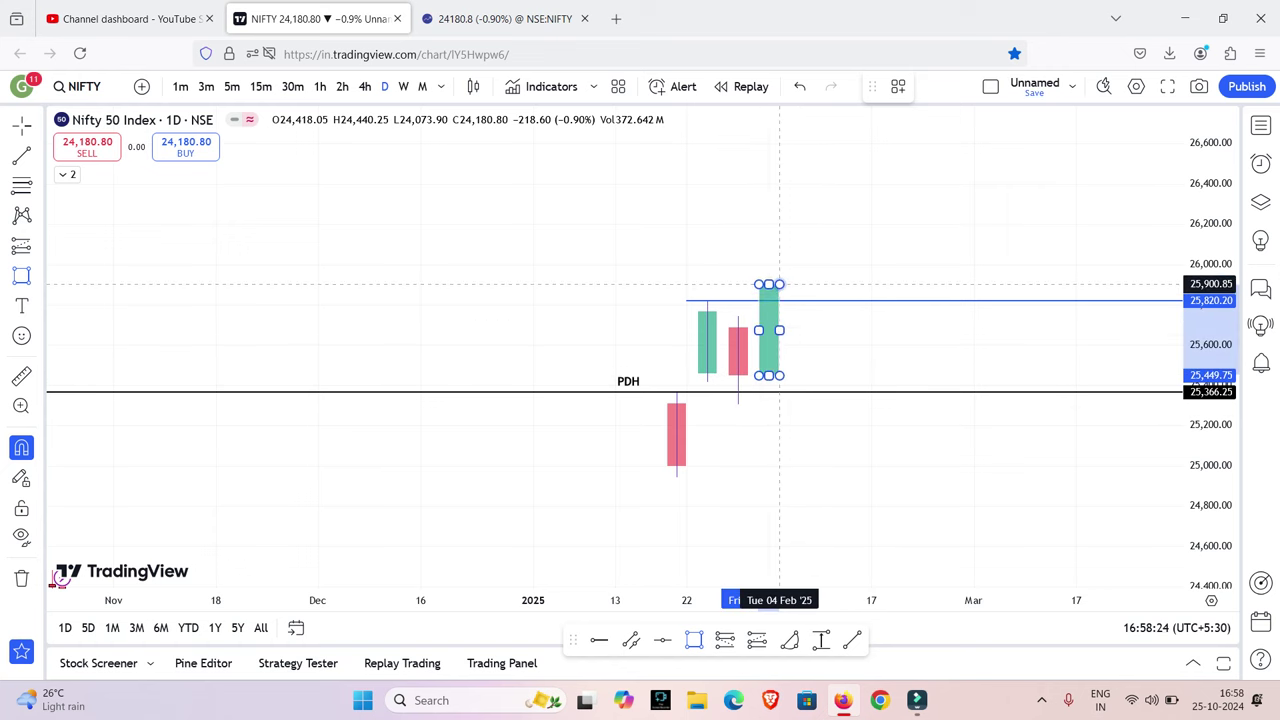
{"action": "key", "text": "Escape"}
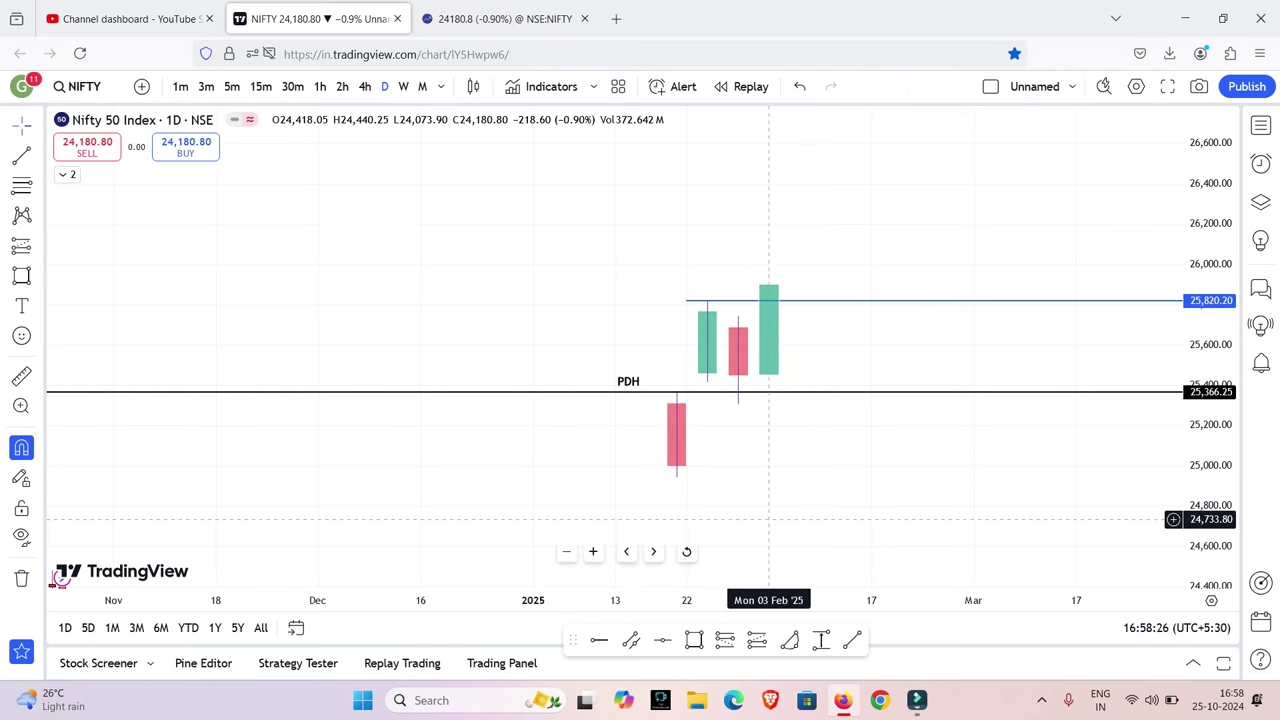
{"action": "left_click", "coordinate": [852, 639]}
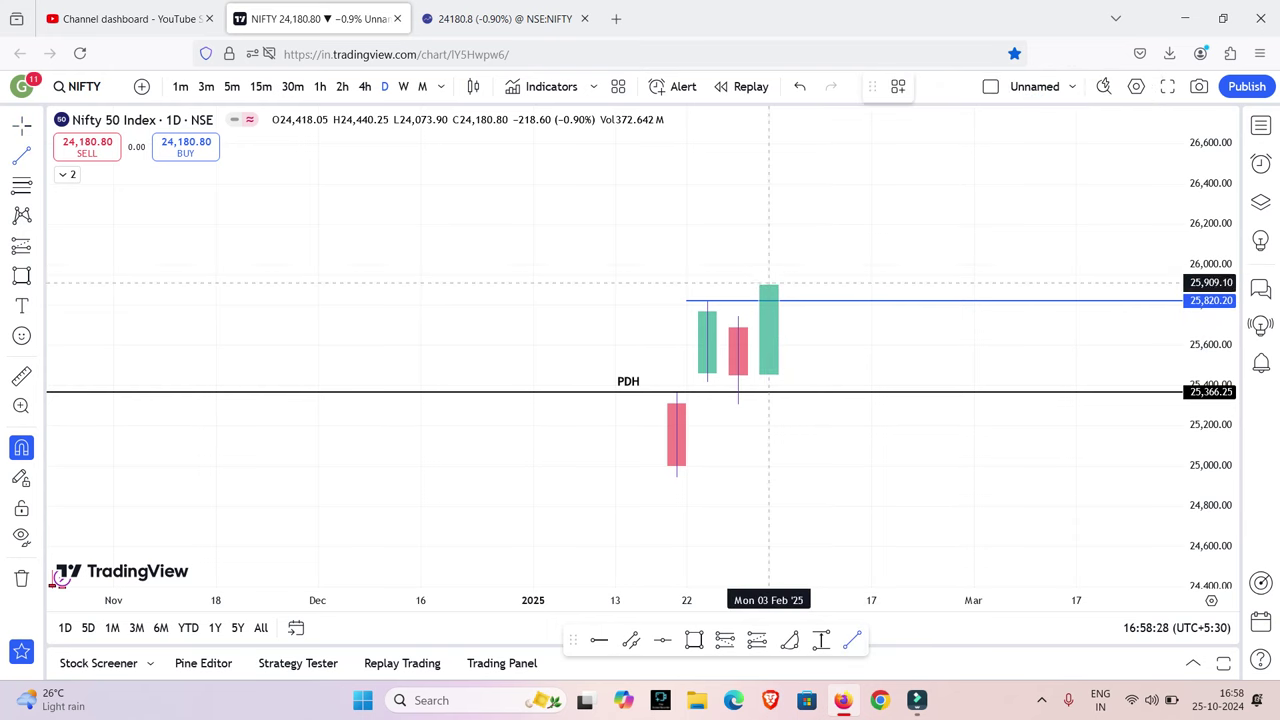
{"action": "left_click", "coordinate": [768, 272]}
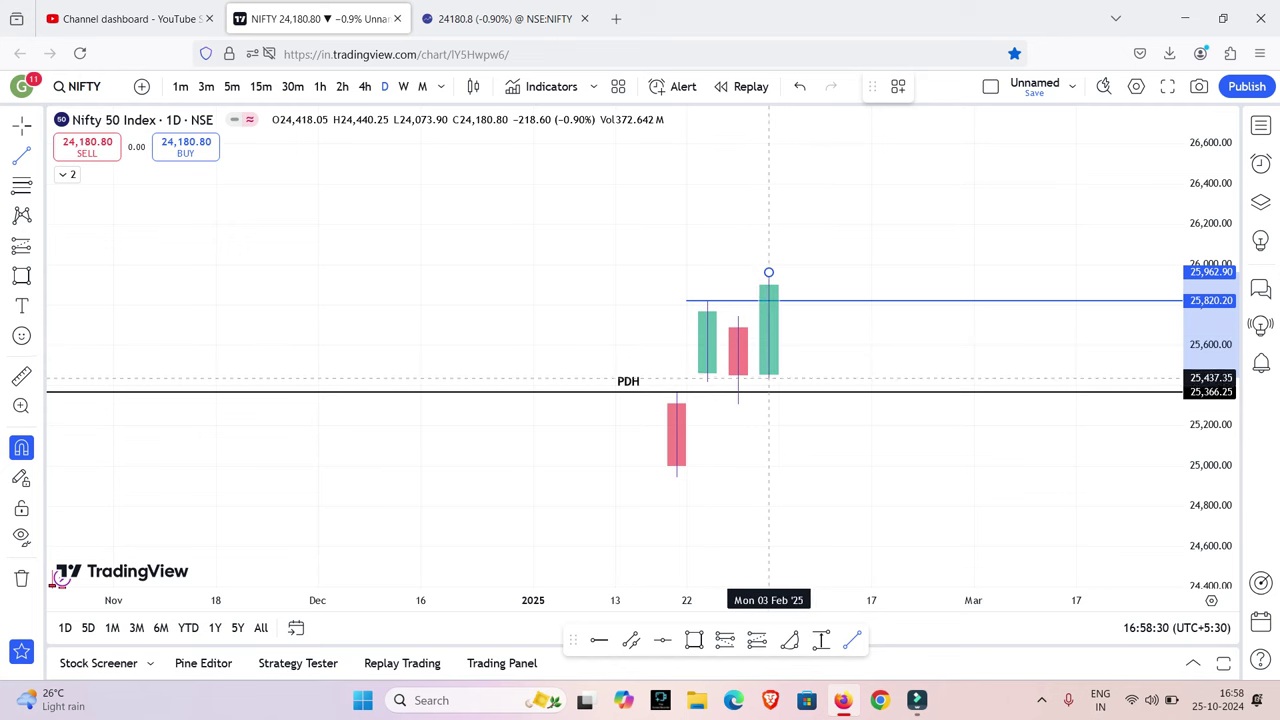
{"action": "left_click", "coordinate": [768, 379]}
{"action": "left_click", "coordinate": [820, 366]}
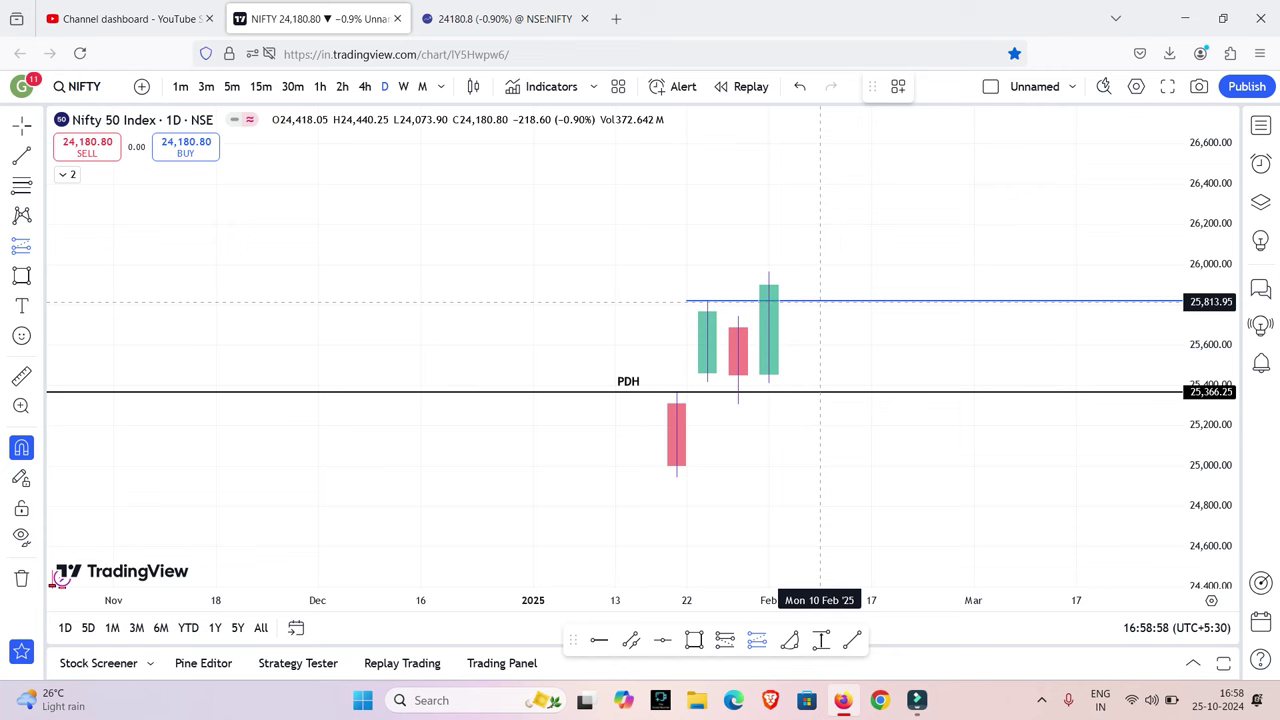
Step: Place a long position at 25,826.35 with stop 25,304.90 and target 26,372.60
{"action": "left_click", "coordinate": [810, 299]}
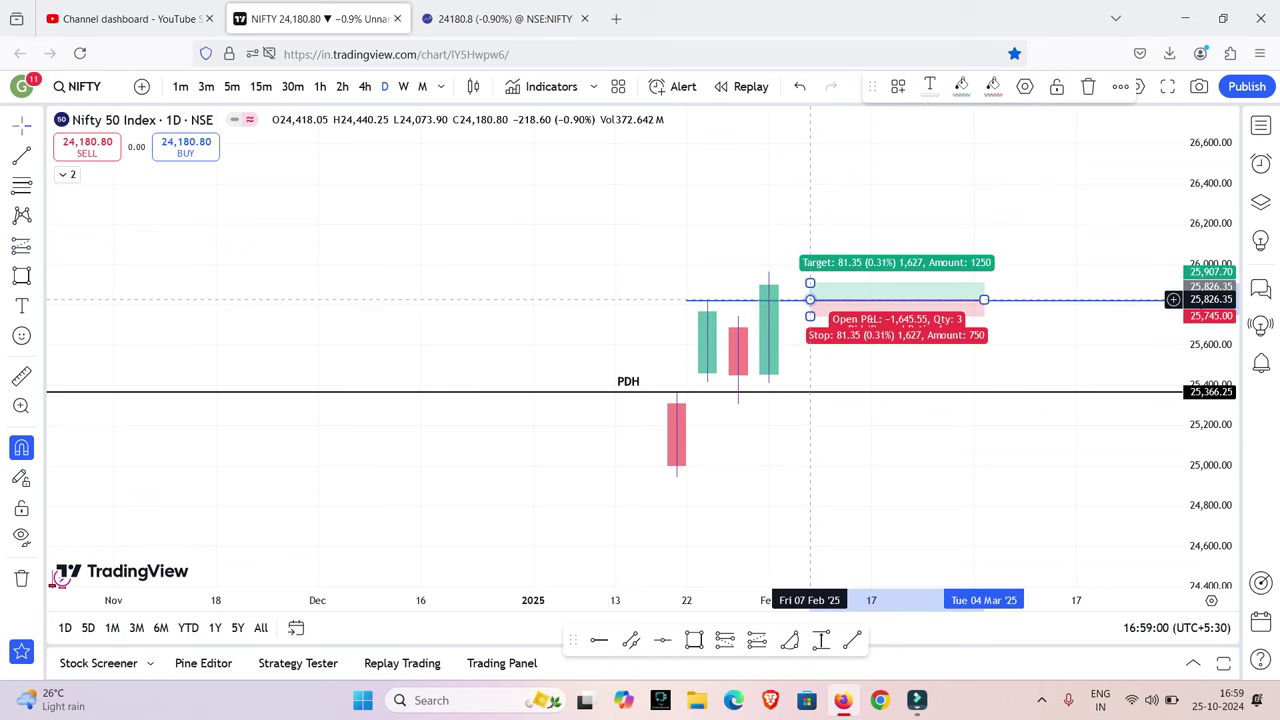
{"action": "left_click_drag", "start_coordinate": [810, 316], "coordinate": [810, 404]}
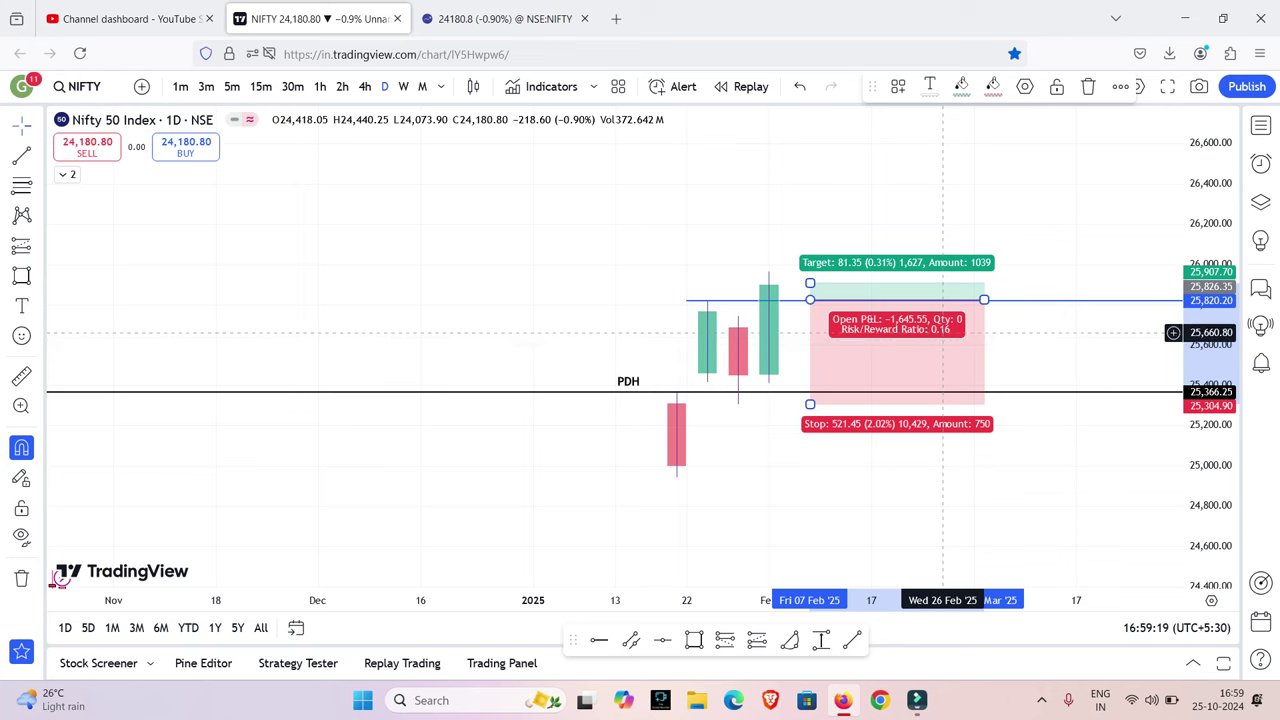
{"action": "left_click_drag", "start_coordinate": [810, 283], "coordinate": [810, 189]}
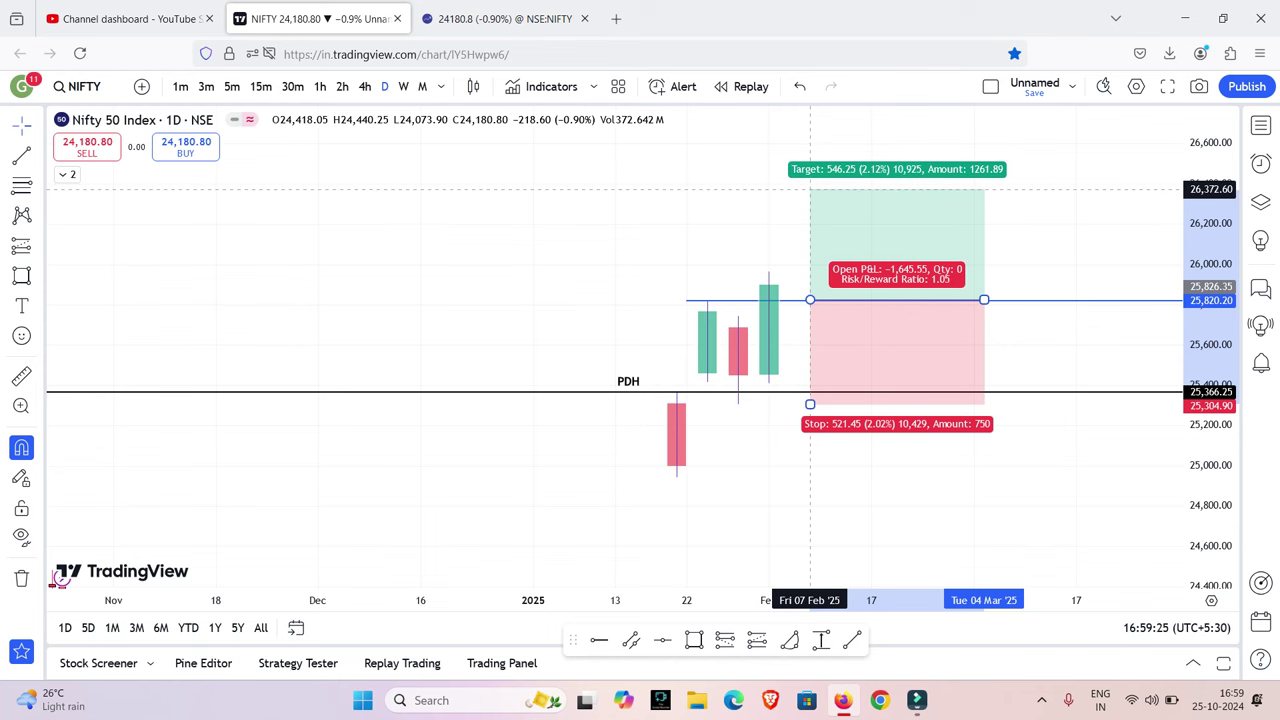
{"action": "left_click_drag", "start_coordinate": [1050, 254], "coordinate": [984, 310]}
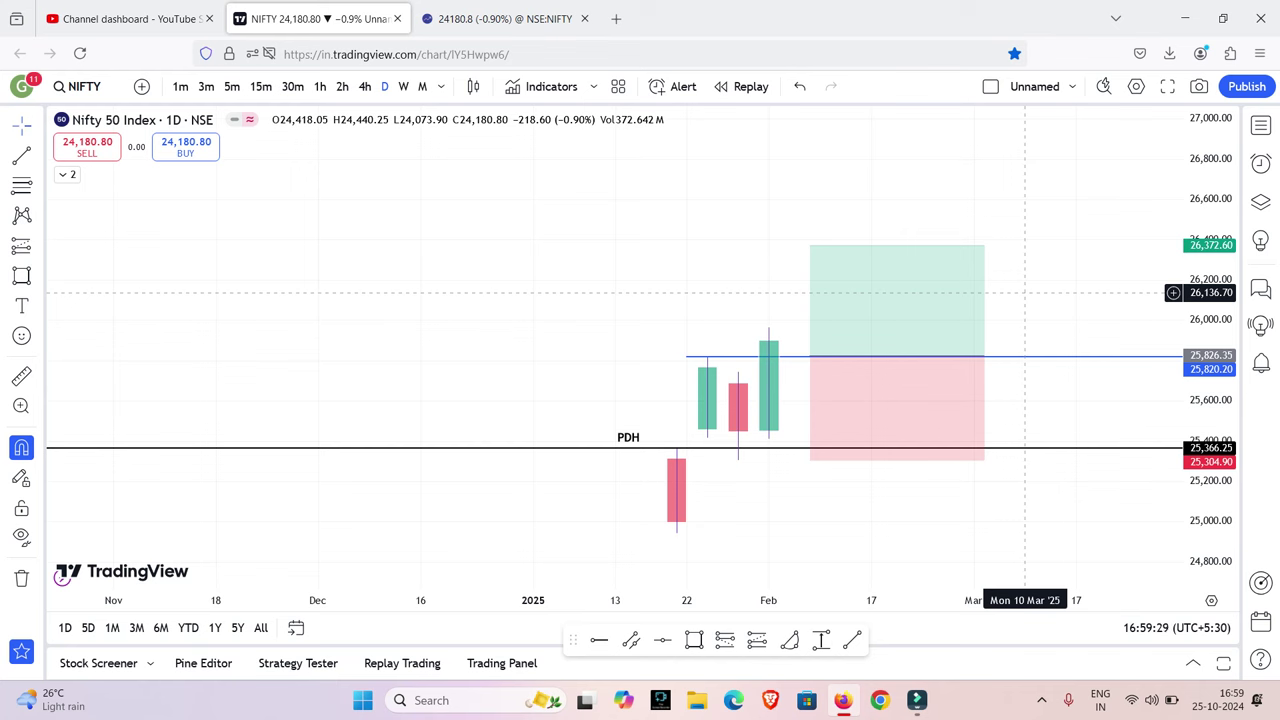
{"action": "left_click", "coordinate": [909, 311]}
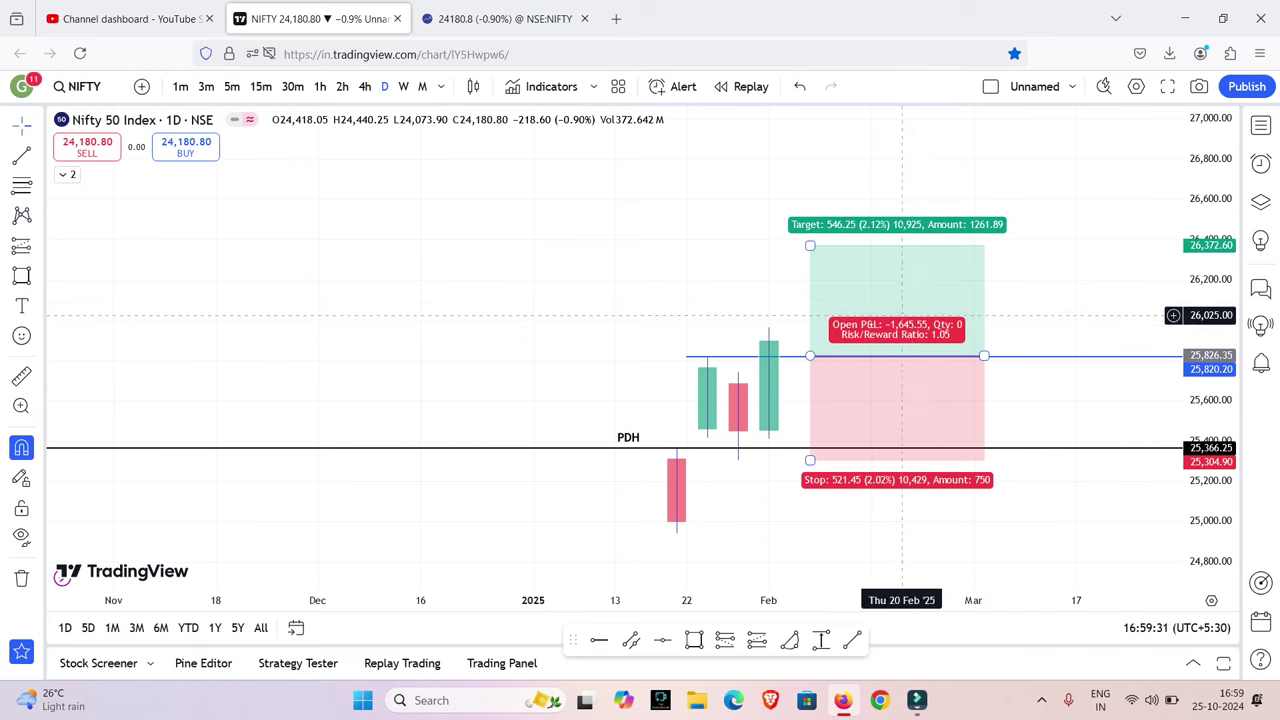
{"action": "left_click", "coordinate": [791, 250]}
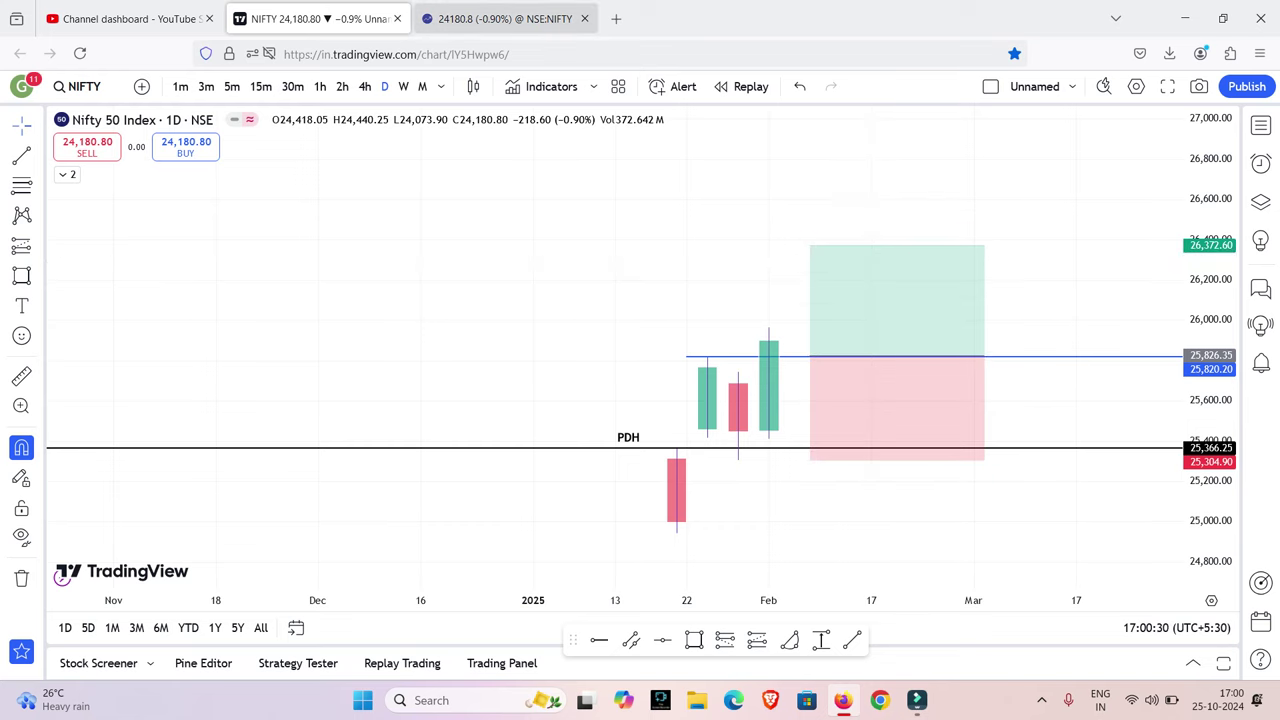
Step: In GoCharting, start bar replay from the late-July candle on the 15-minute timeframe
{"action": "left_click", "coordinate": [500, 18]}
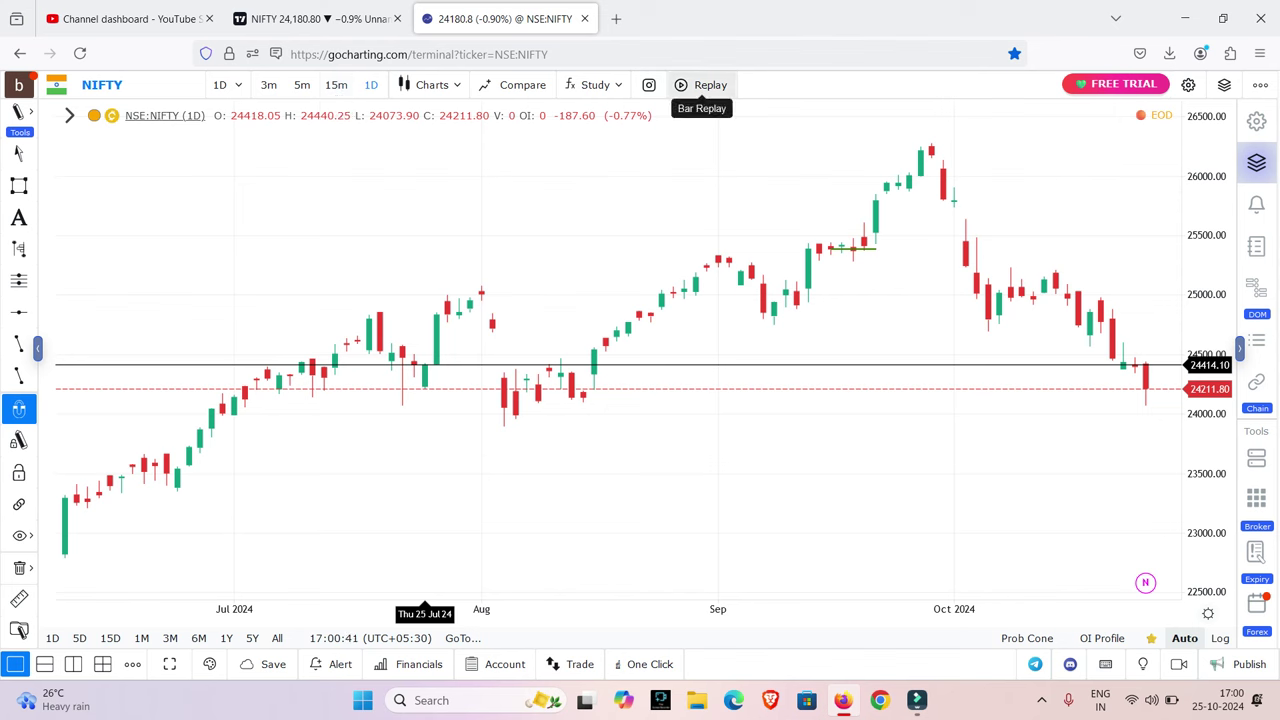
{"action": "left_click", "coordinate": [703, 85]}
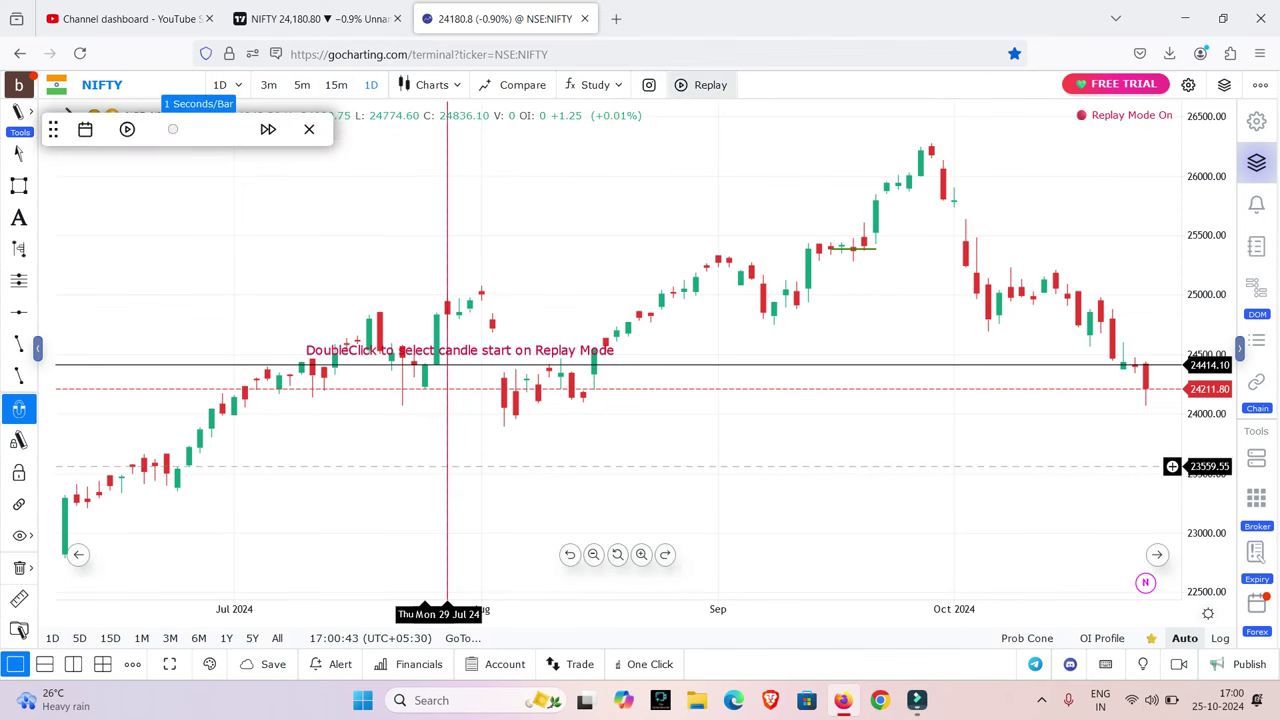
{"action": "double_click", "coordinate": [436, 468]}
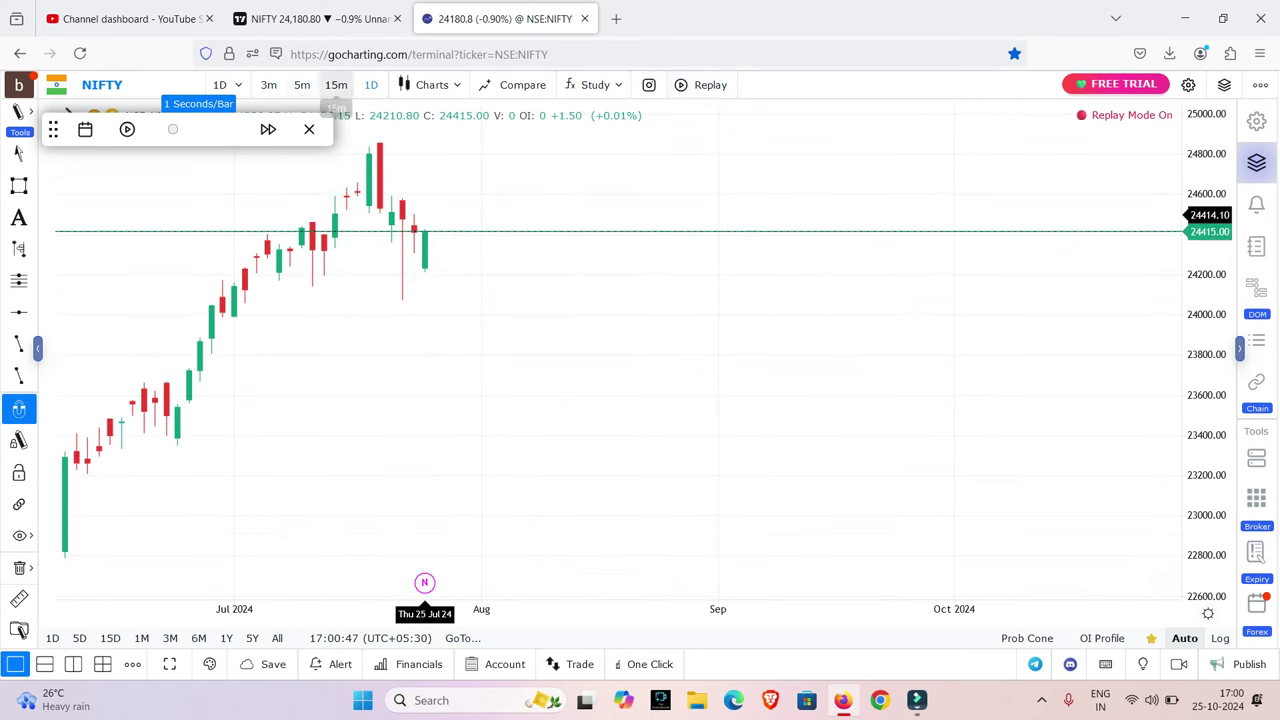
{"action": "left_click", "coordinate": [336, 84]}
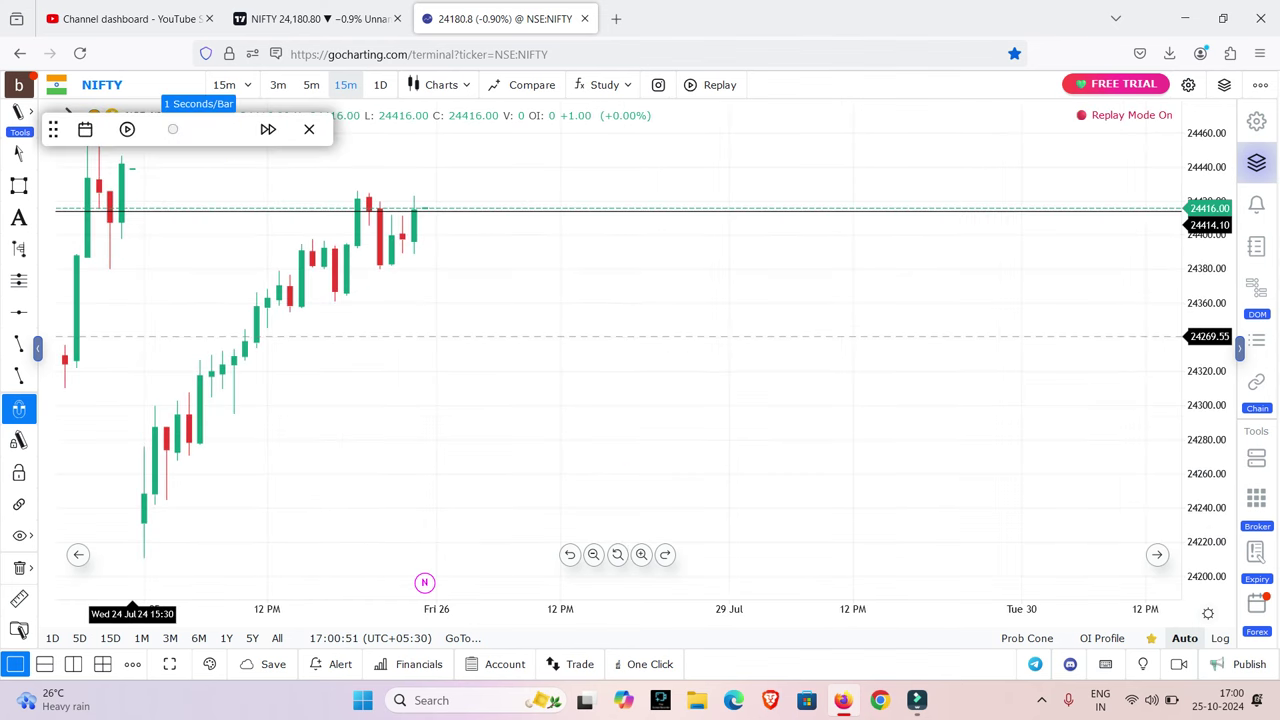
Step: Turn off auto price scaling and centre the candles around the 24,414.10 level
{"action": "left_click_drag", "start_coordinate": [557, 319], "coordinate": [777, 469]}
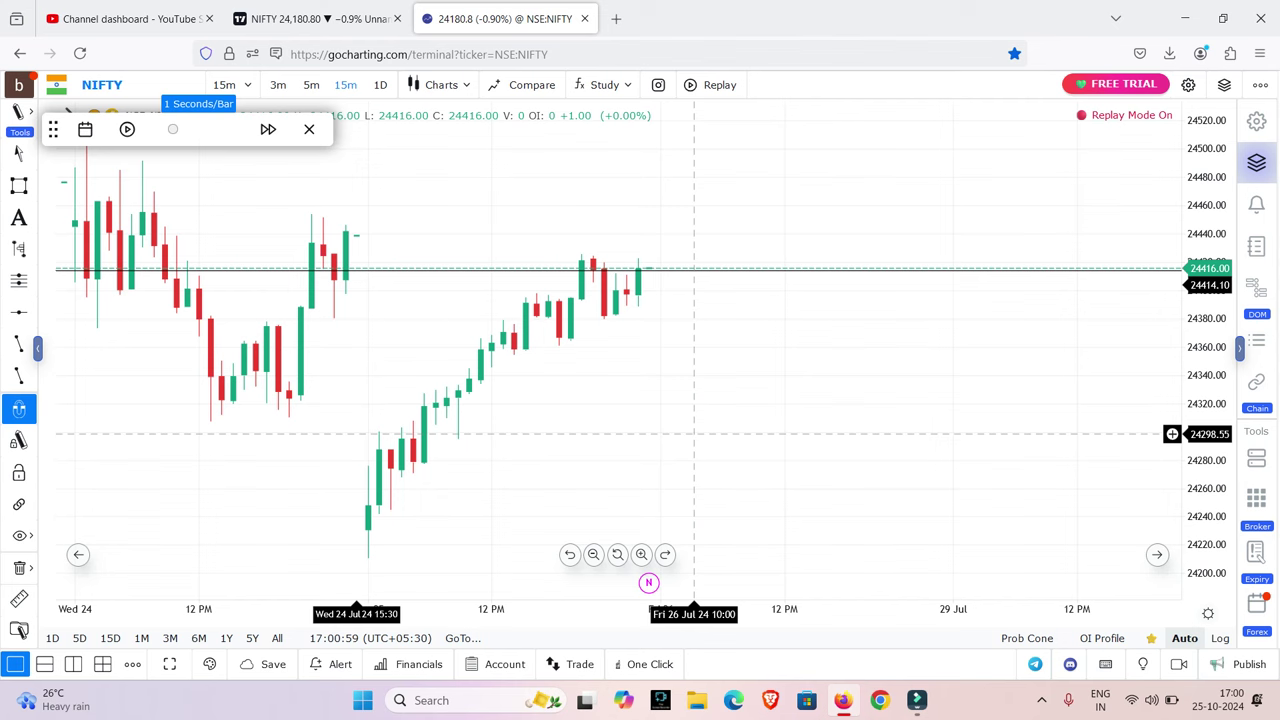
{"action": "left_click", "coordinate": [1184, 638]}
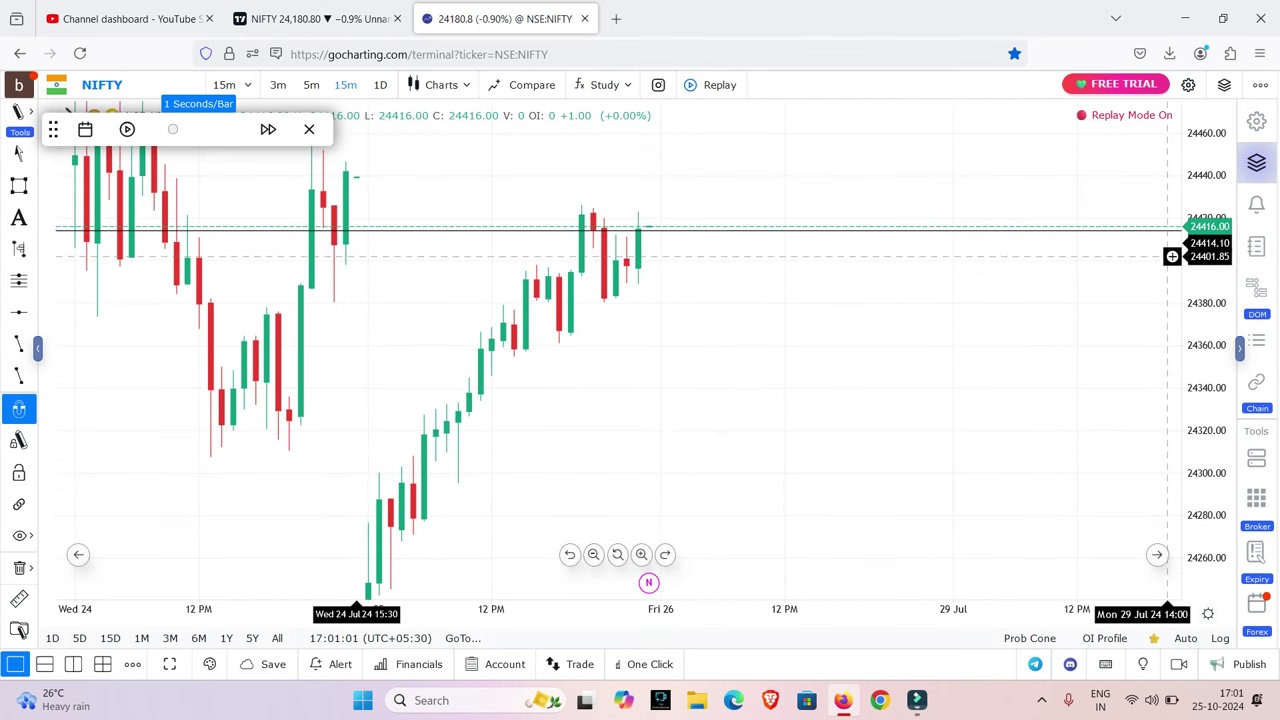
{"action": "left_click_drag", "start_coordinate": [866, 289], "coordinate": [866, 346]}
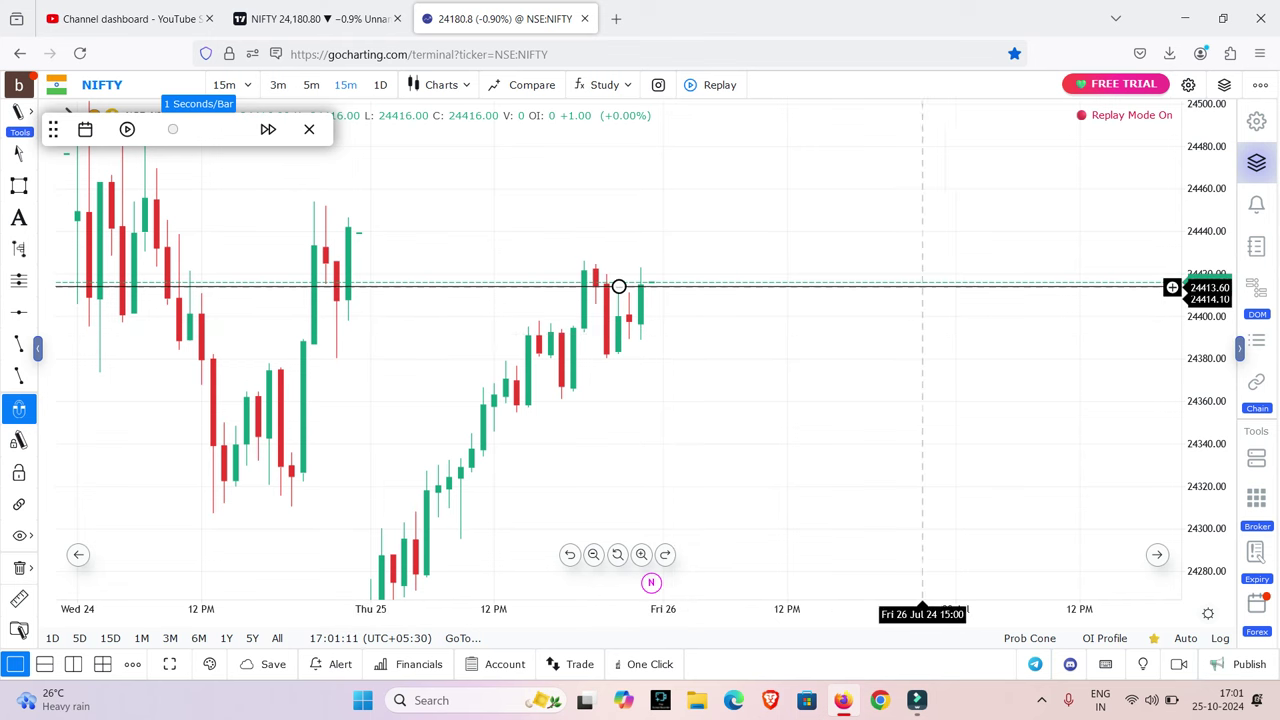
Step: Make the black 24,414.10 level line thicker
{"action": "left_click", "coordinate": [933, 287]}
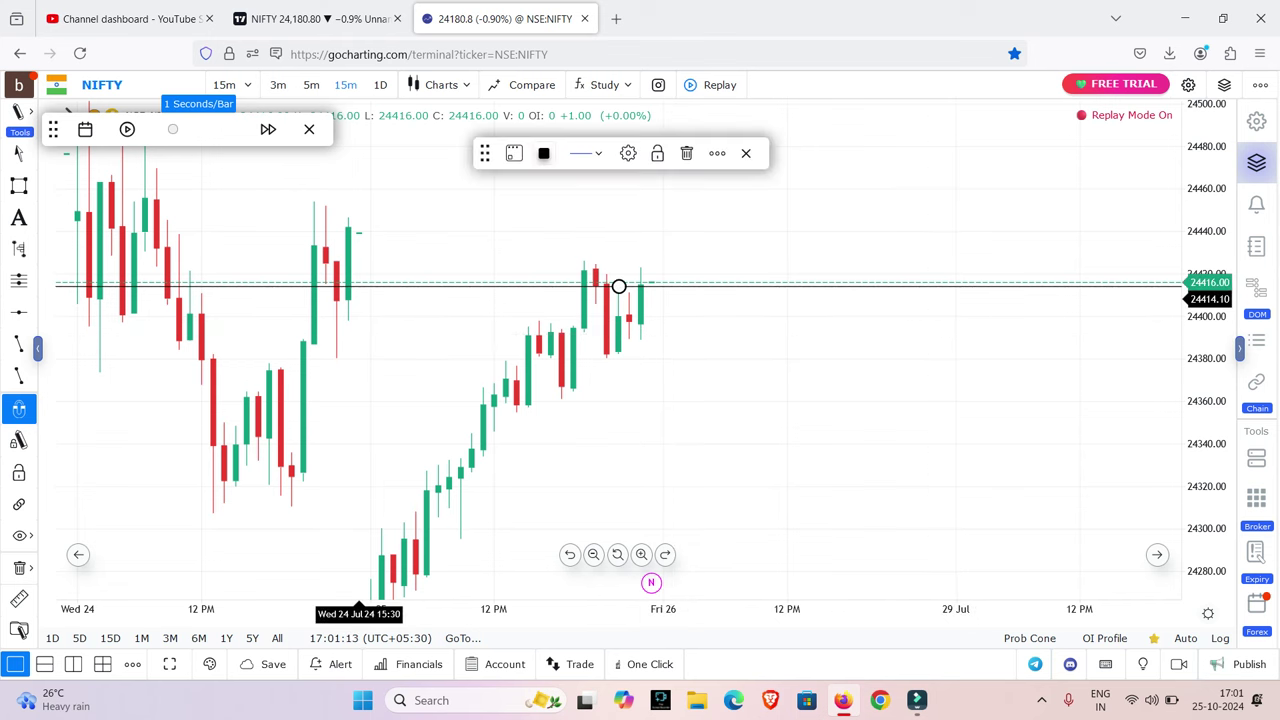
{"action": "left_click", "coordinate": [585, 153]}
{"action": "left_click", "coordinate": [604, 192]}
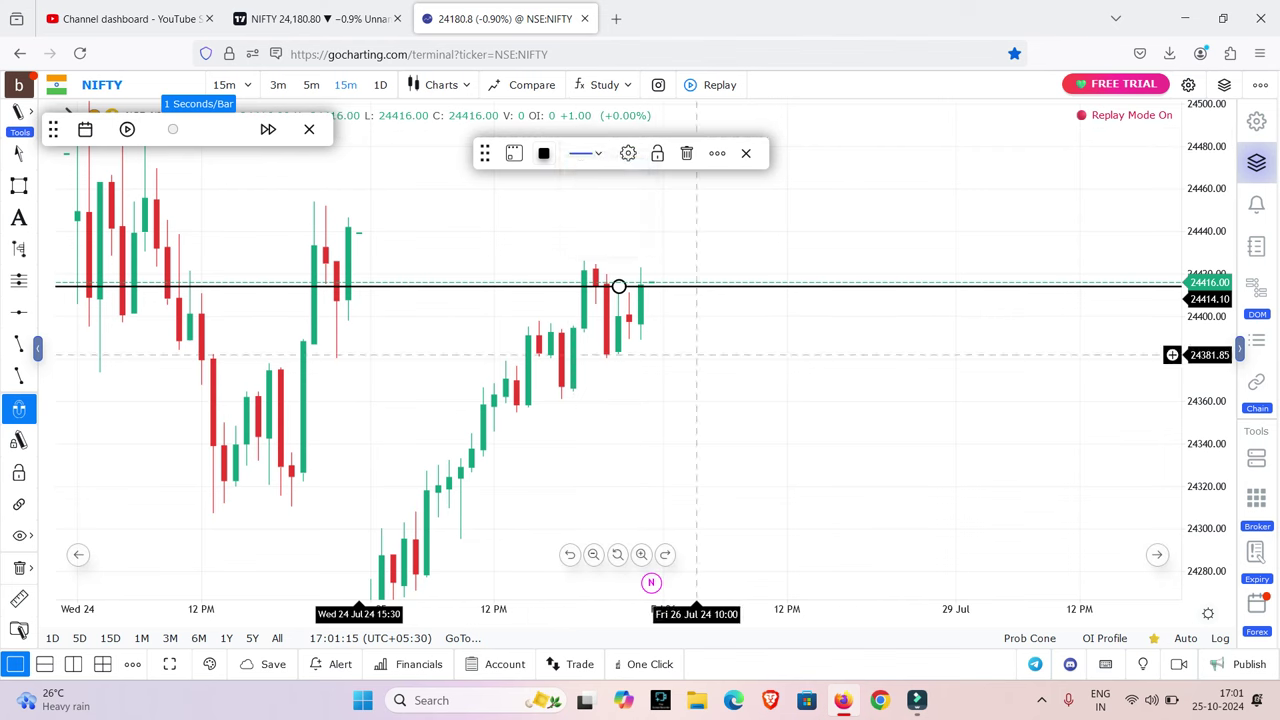
{"action": "left_click", "coordinate": [686, 351]}
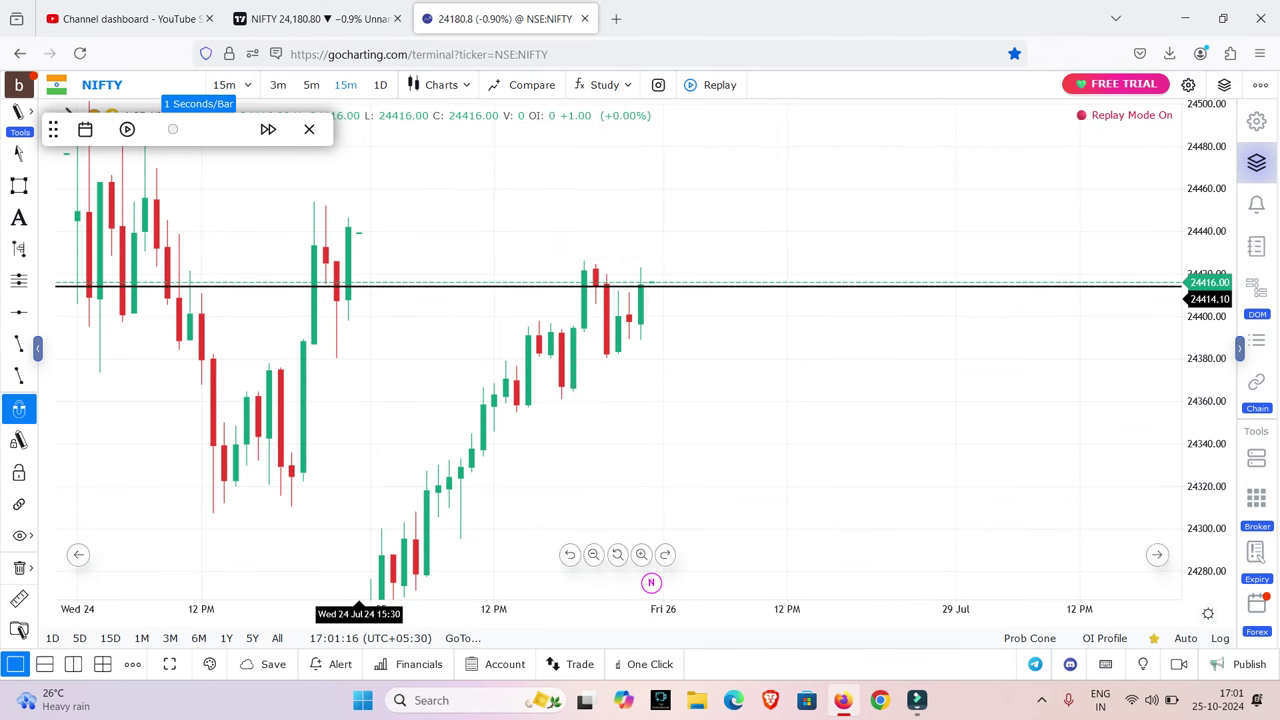
Step: Replay forward to the tall green candle closing at 24,477.20 above the level
{"action": "key", "text": "space"}
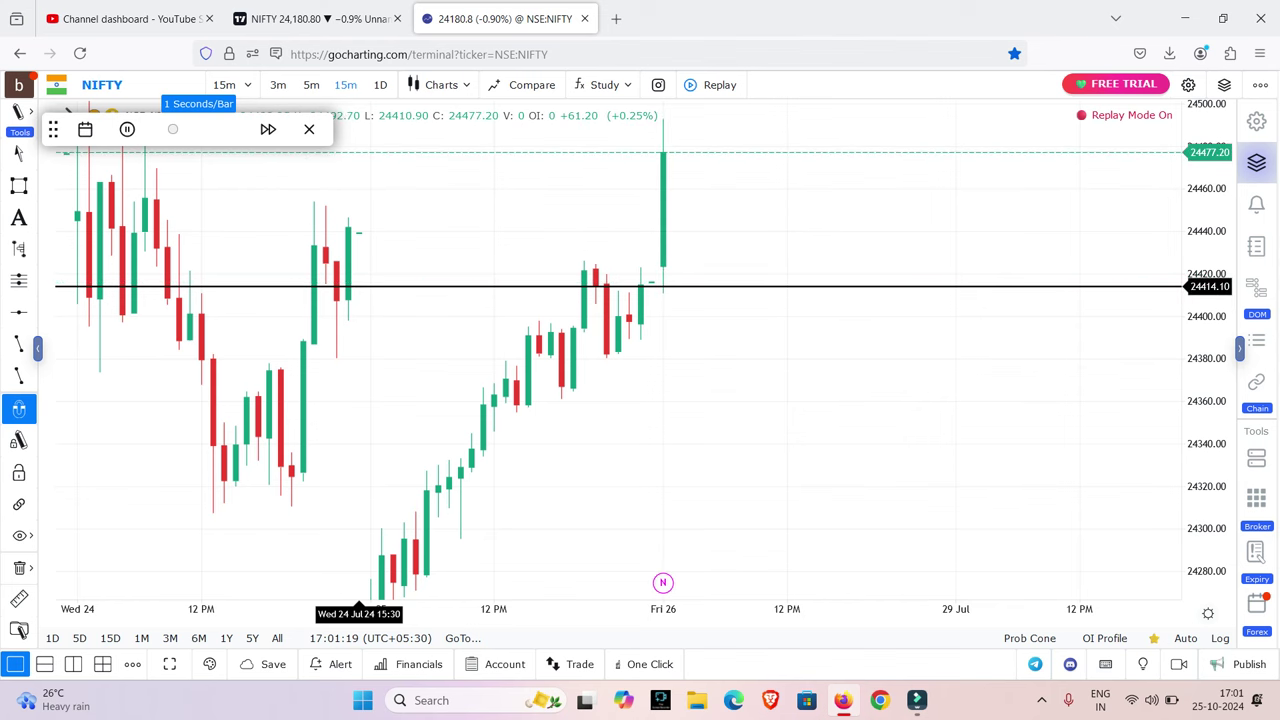
{"action": "left_click_drag", "start_coordinate": [774, 377], "coordinate": [773, 453]}
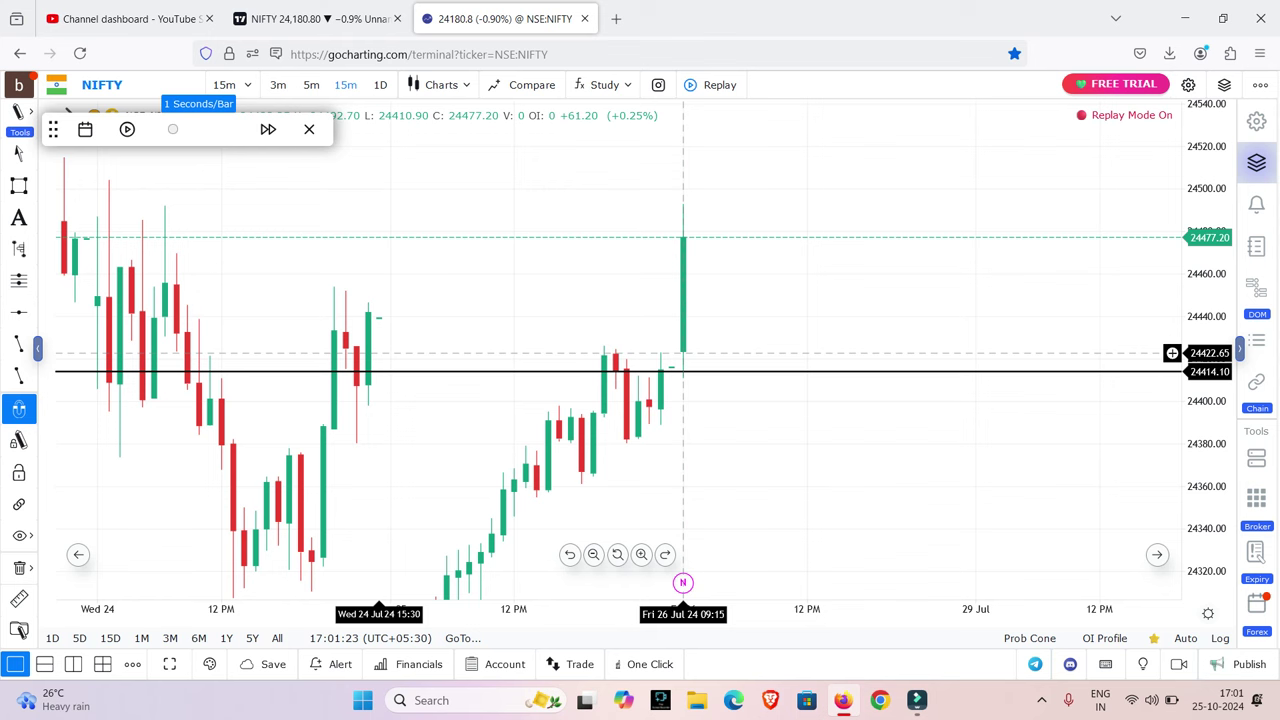
{"action": "left_click_drag", "start_coordinate": [617, 371], "coordinate": [694, 372]}
{"action": "left_click_drag", "start_coordinate": [619, 371], "coordinate": [619, 373]}
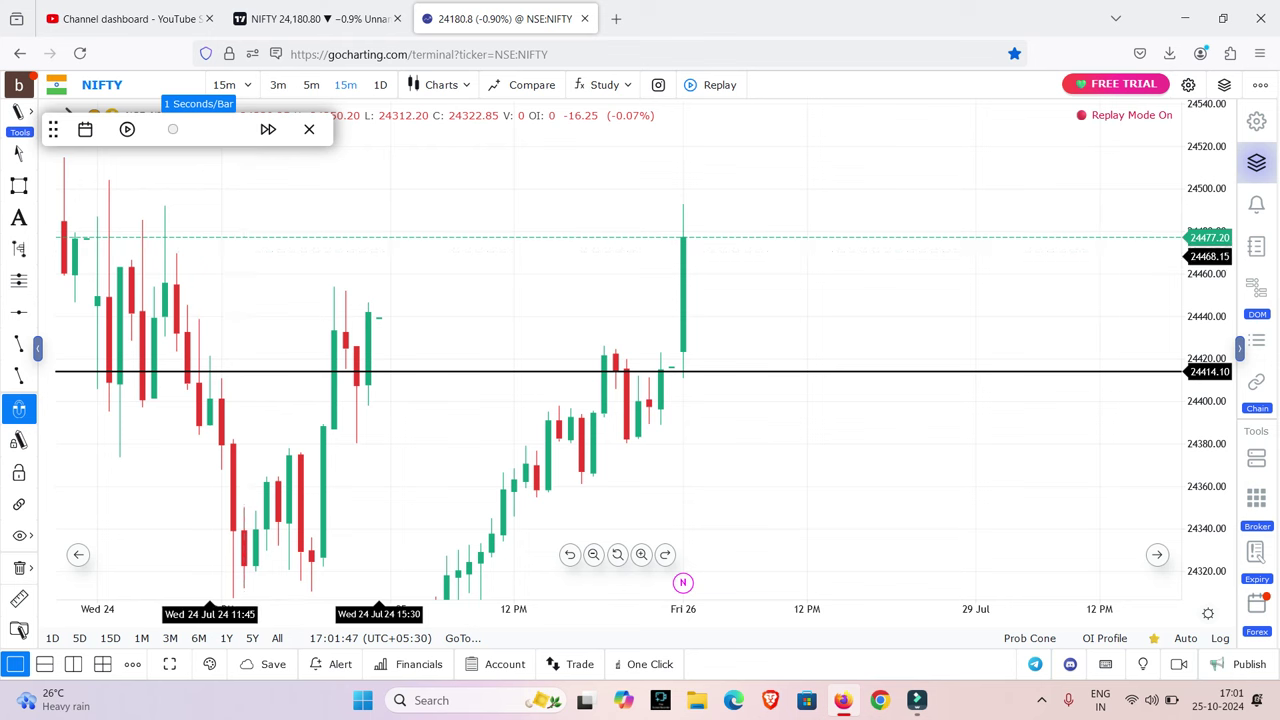
Step: Add a horizontal level at 24,492.10 and colour it green
{"action": "left_click", "coordinate": [18, 312]}
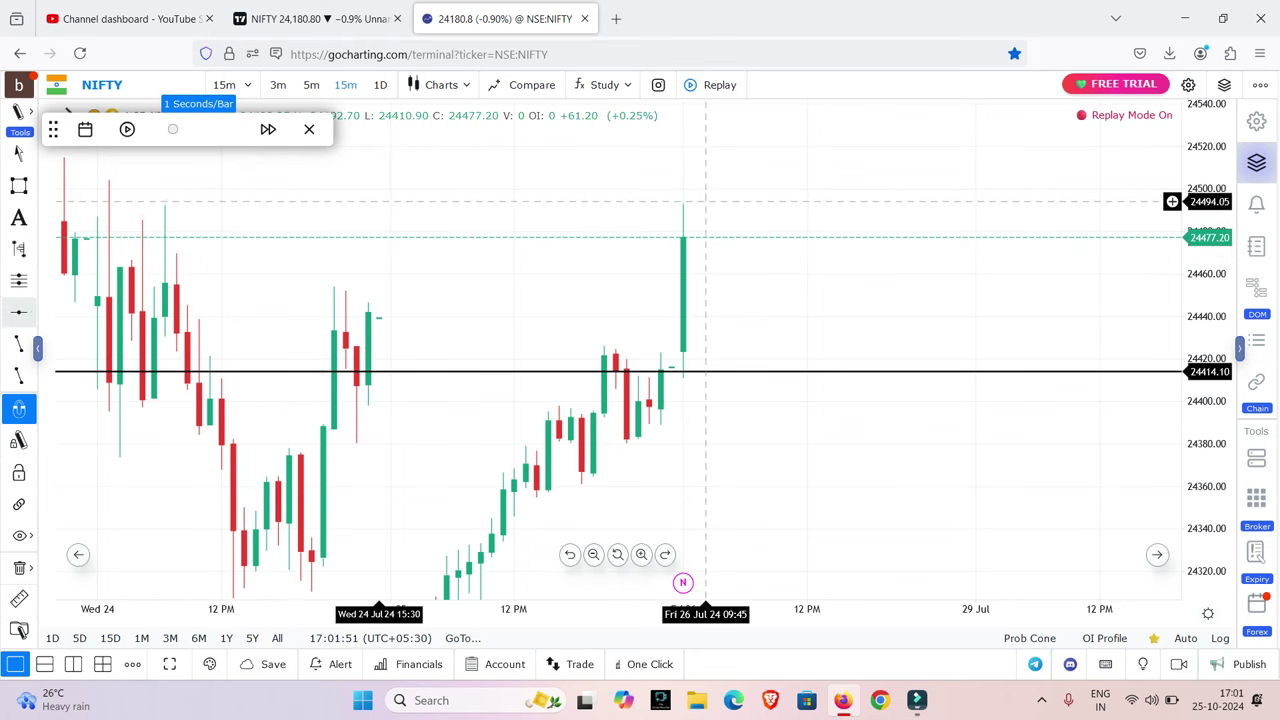
{"action": "left_click", "coordinate": [706, 204]}
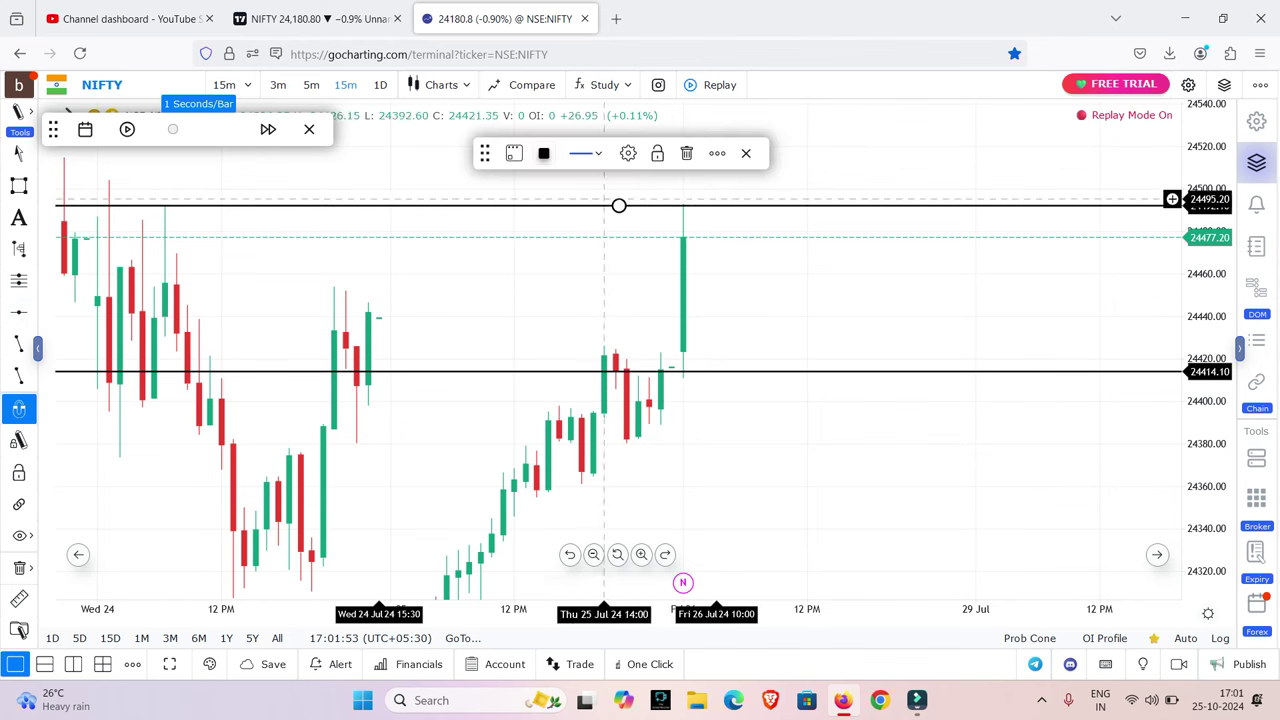
{"action": "left_click", "coordinate": [585, 153]}
{"action": "left_click", "coordinate": [543, 153]}
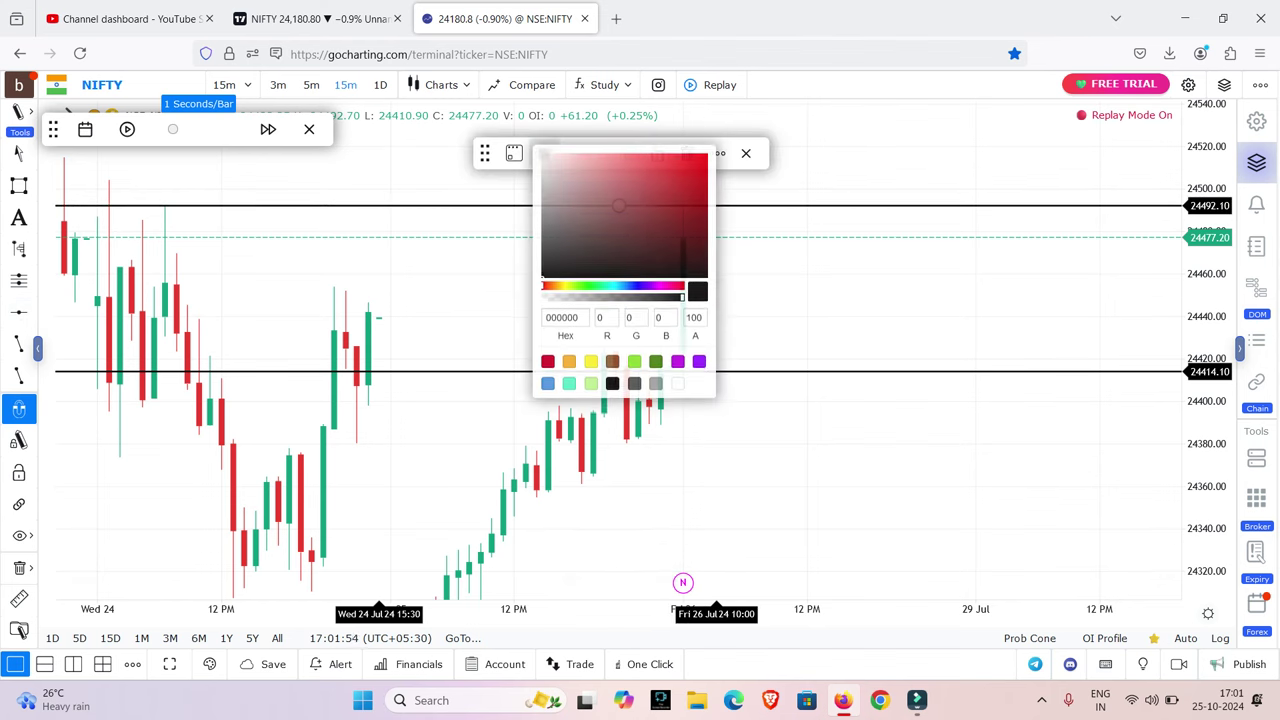
{"action": "left_click", "coordinate": [655, 360]}
{"action": "key", "text": "Escape"}
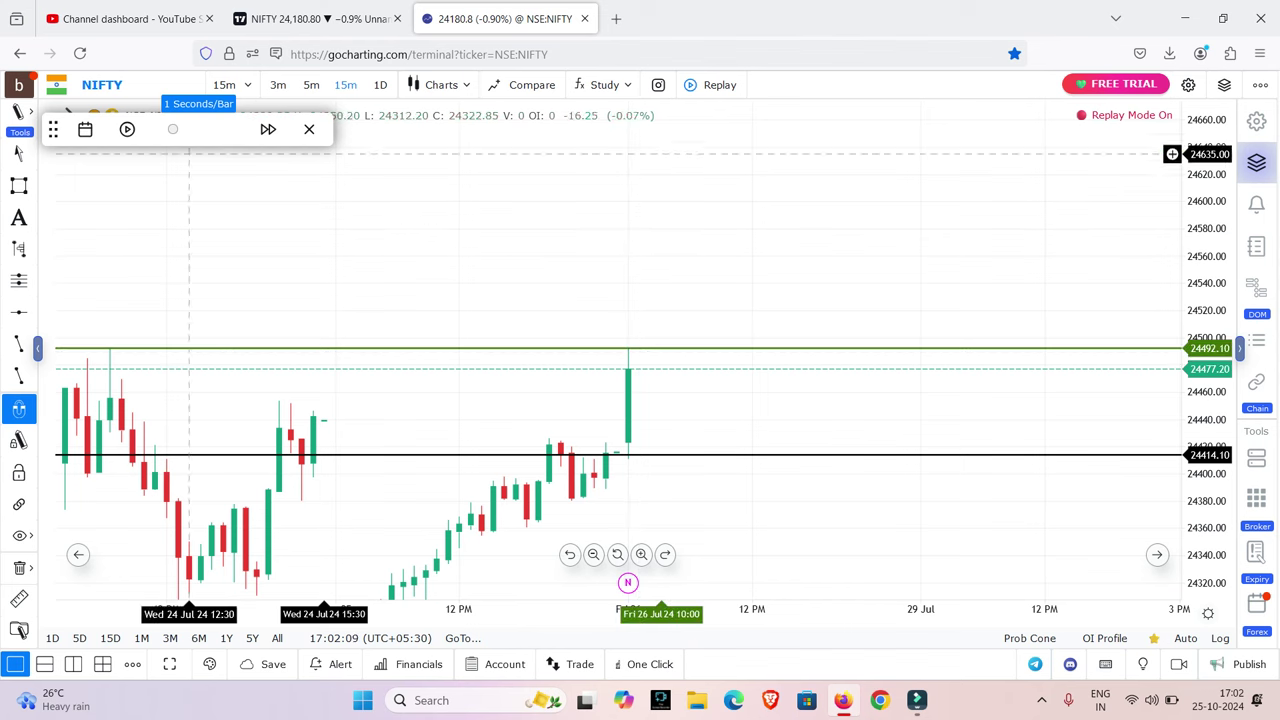
Step: Advance the replay to a 24,548.85 close and add a green level at 24,569.50
{"action": "key", "text": "space"}
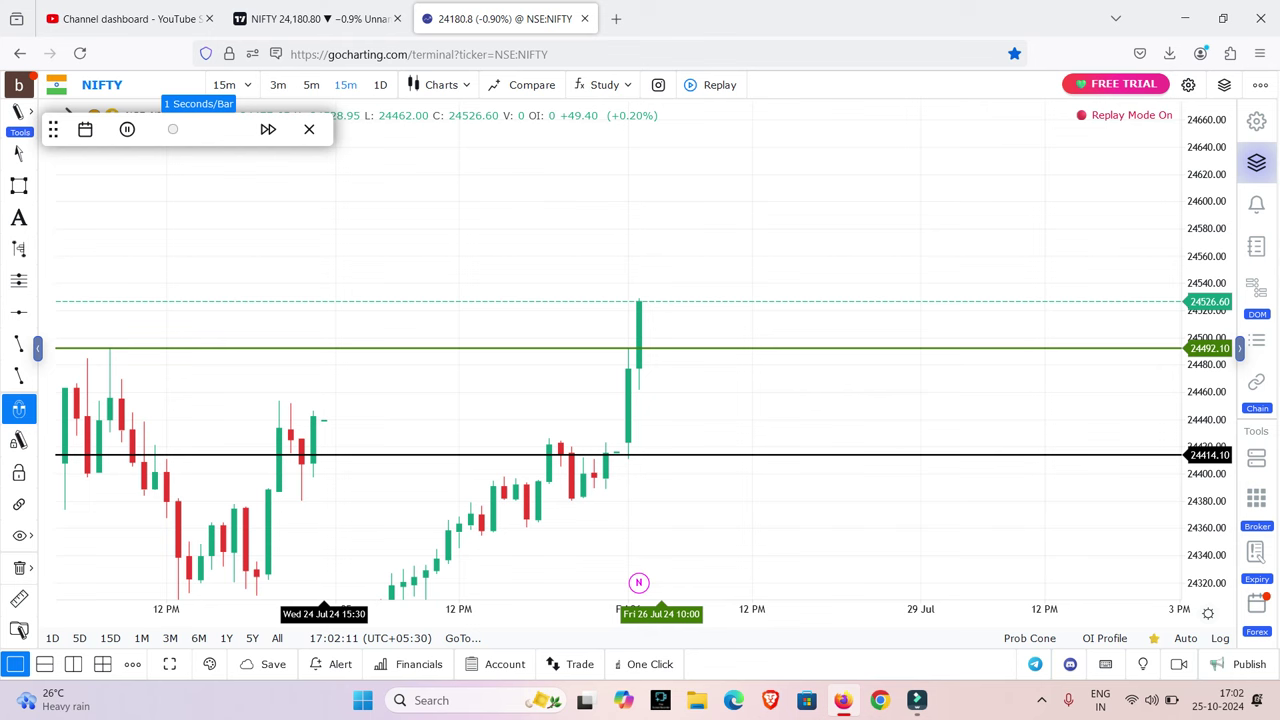
{"action": "key", "text": "space"}
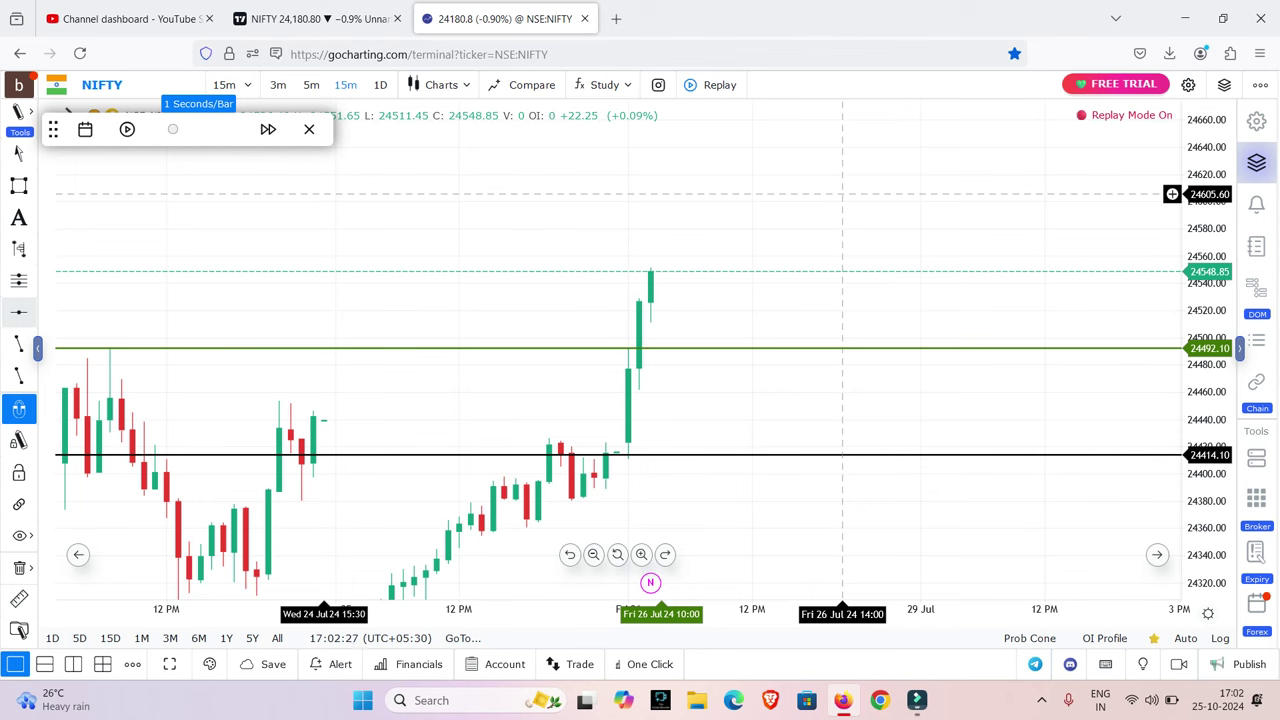
{"action": "left_click", "coordinate": [865, 243]}
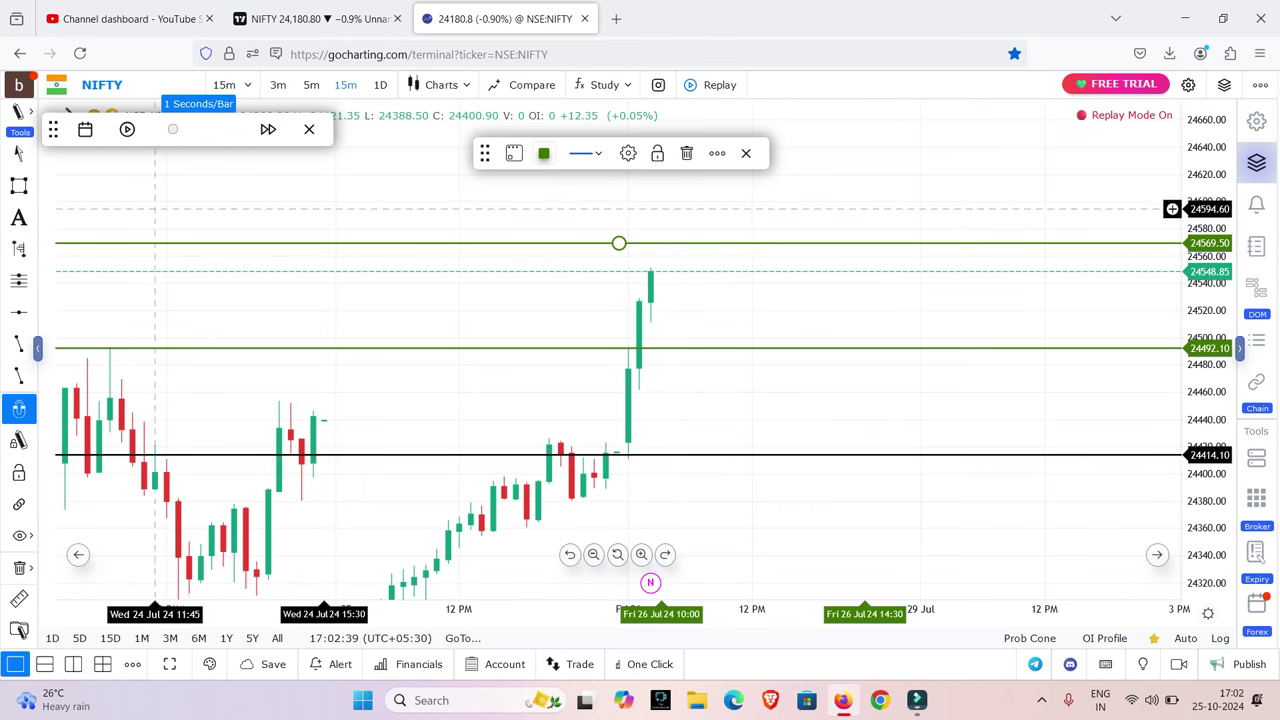
Step: Replay one more candle to a 24,578.70 close and recentre the chart
{"action": "key", "text": "space"}
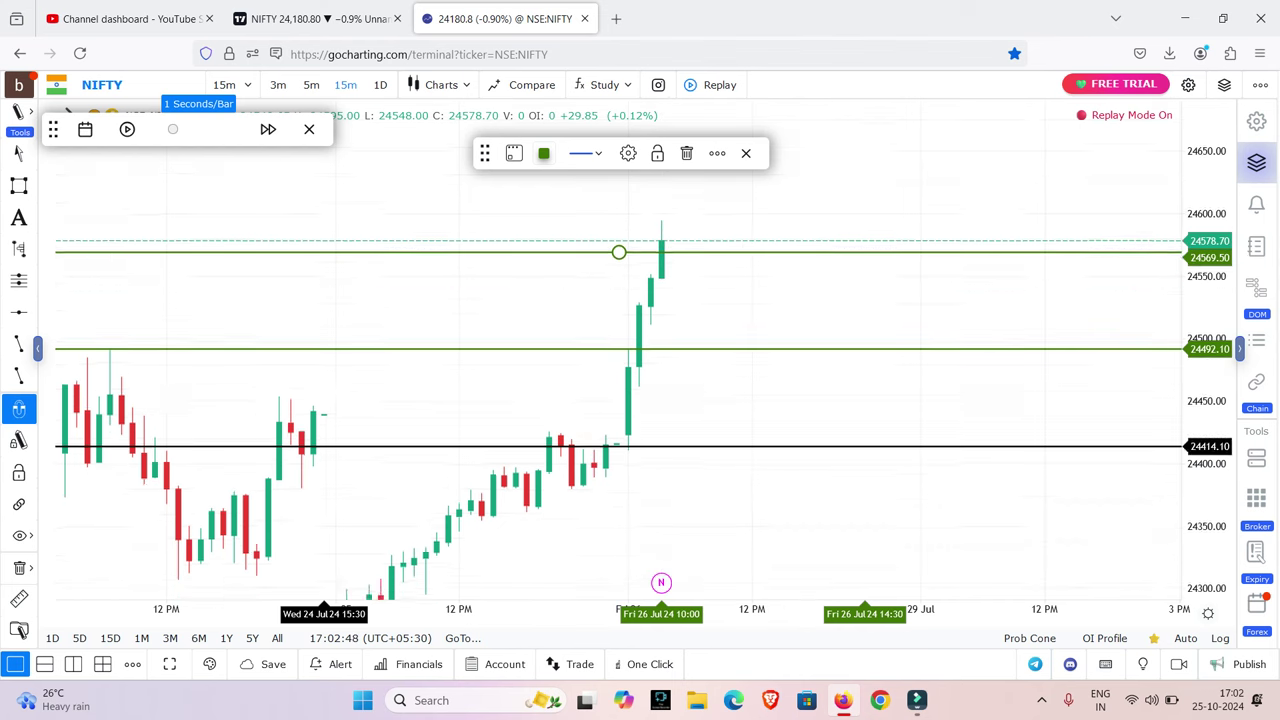
{"action": "left_click", "coordinate": [768, 348]}
{"action": "left_click_drag", "start_coordinate": [768, 348], "coordinate": [727, 393]}
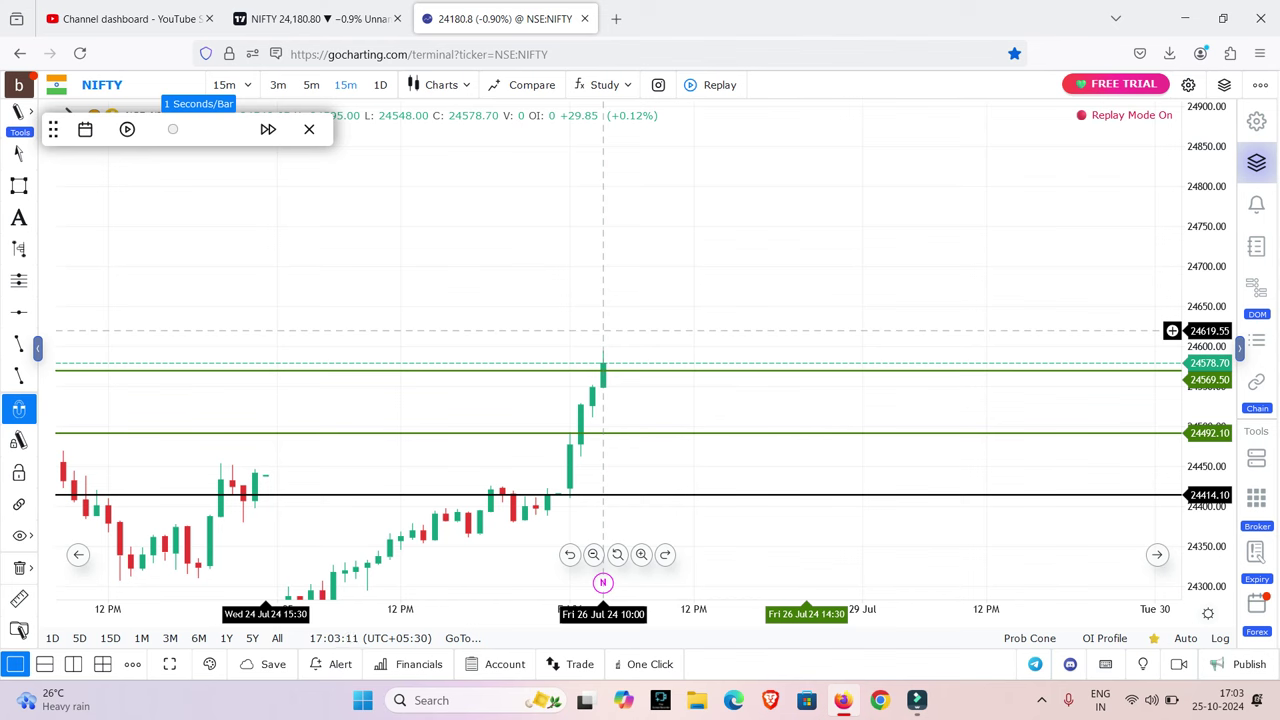
Step: Replay the rally to about 24,850 and stop after the red 29 Jul candle near 24,918.35
{"action": "left_click", "coordinate": [127, 129]}
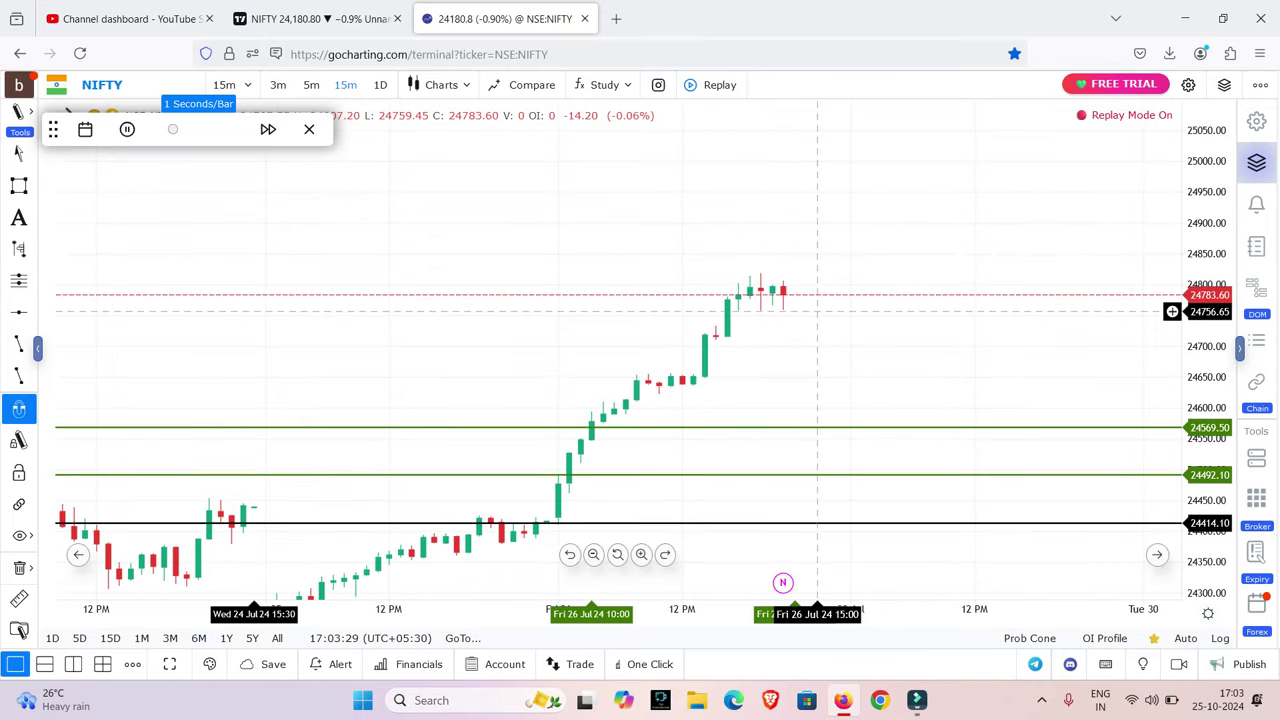
{"action": "key", "text": "space"}
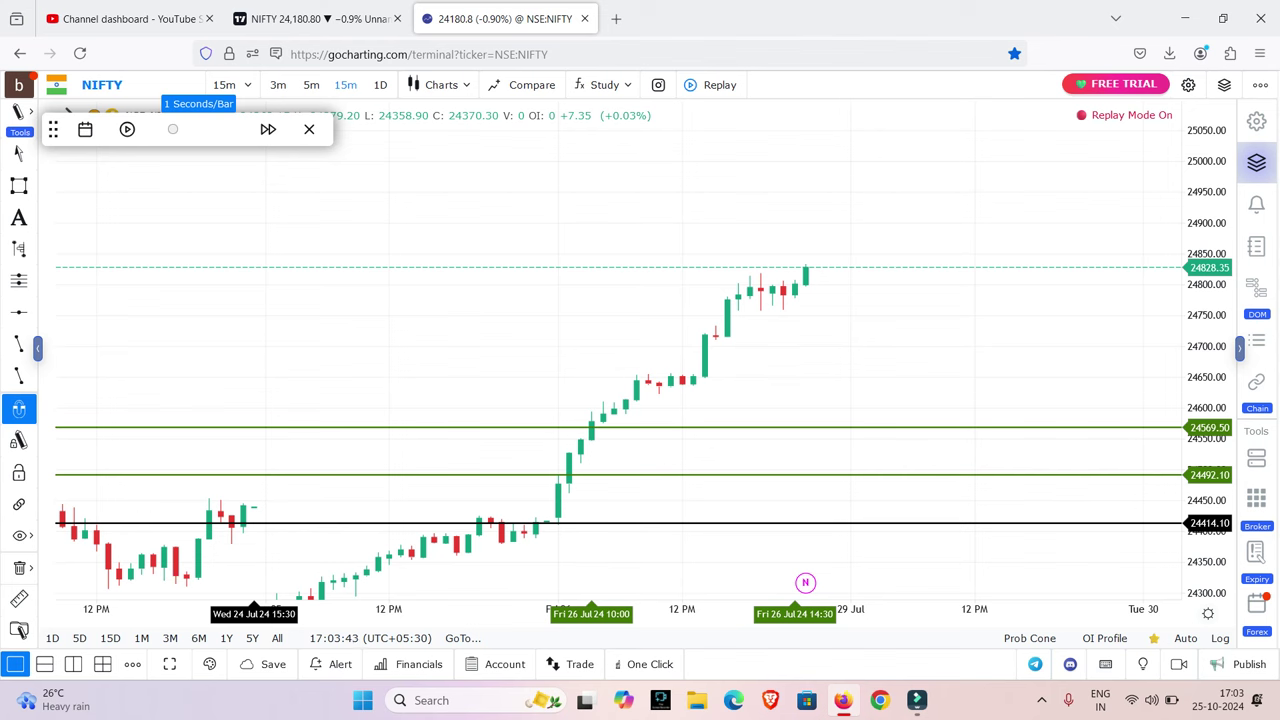
{"action": "key", "text": "space"}
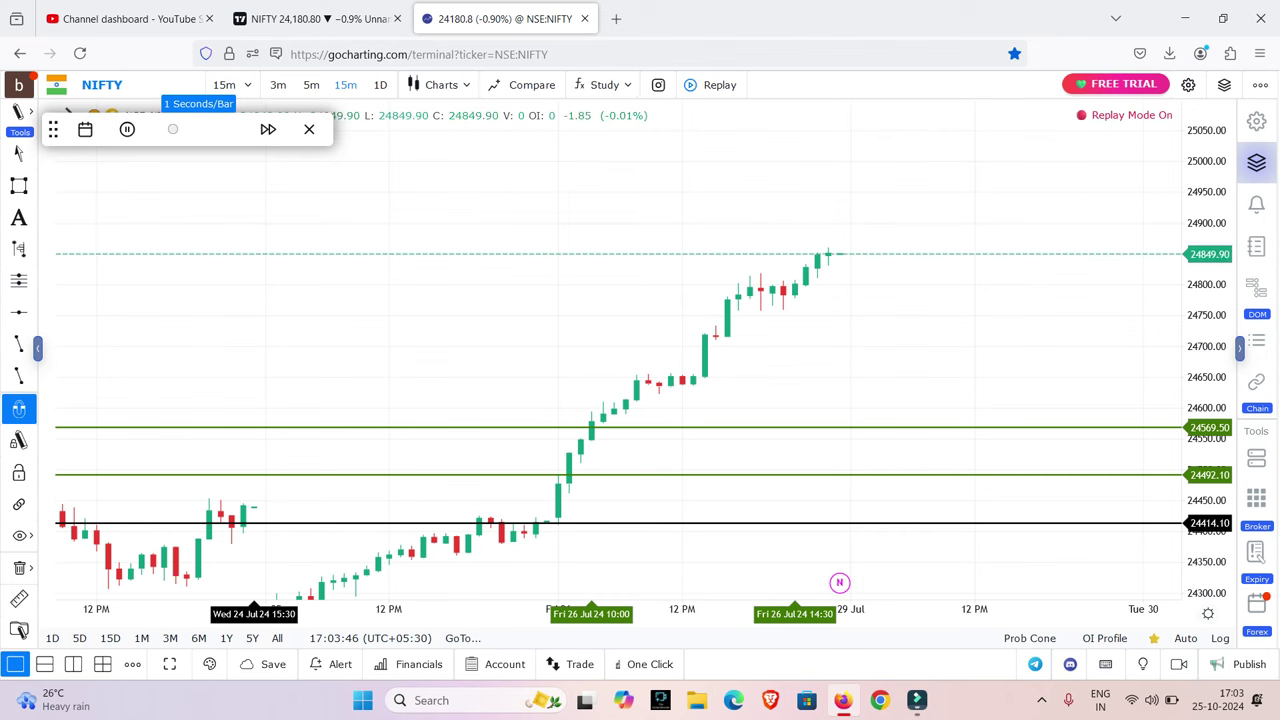
{"action": "key", "text": "space"}
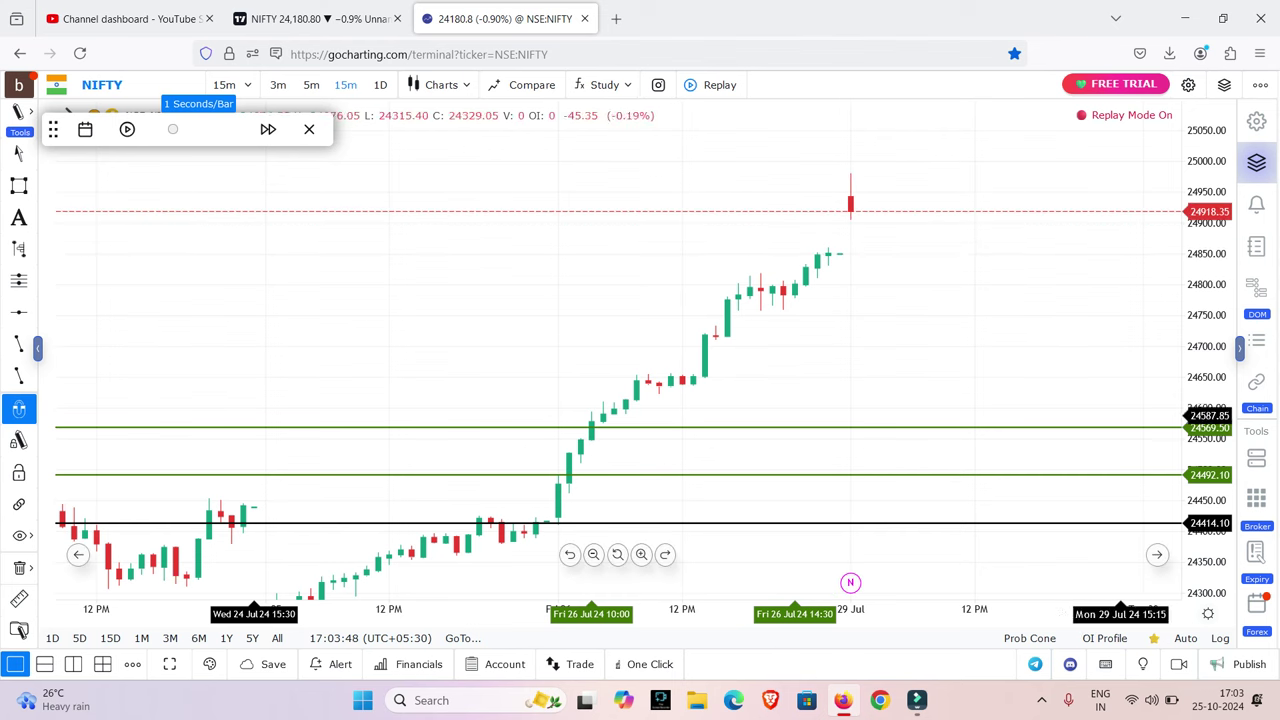